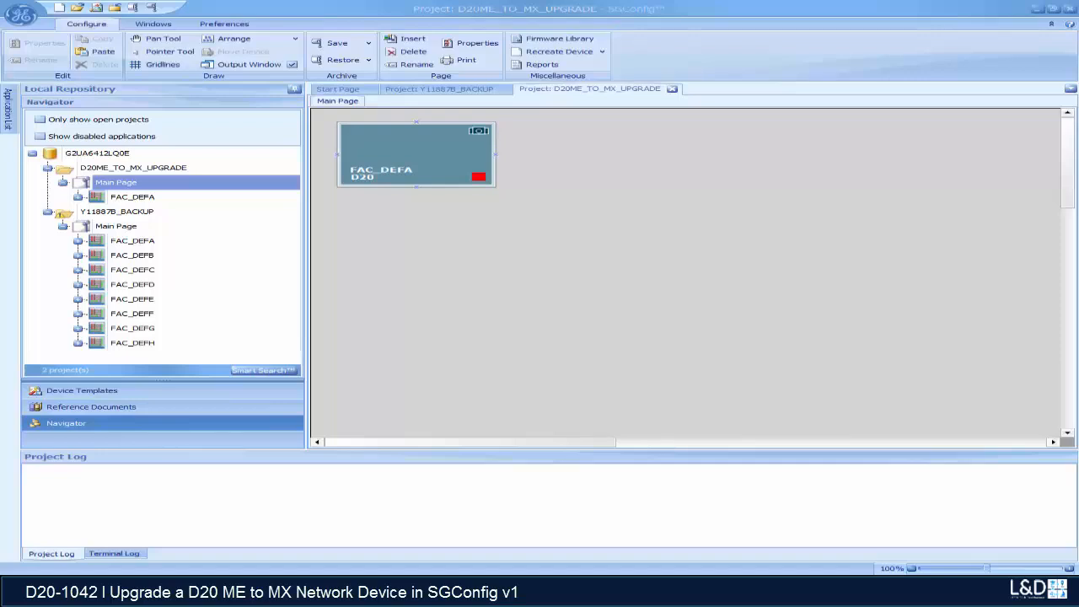
# Step: Generate the configuration of the FAC_DEFA device, and change its device type to D20MX
pyautogui.click(424, 164)
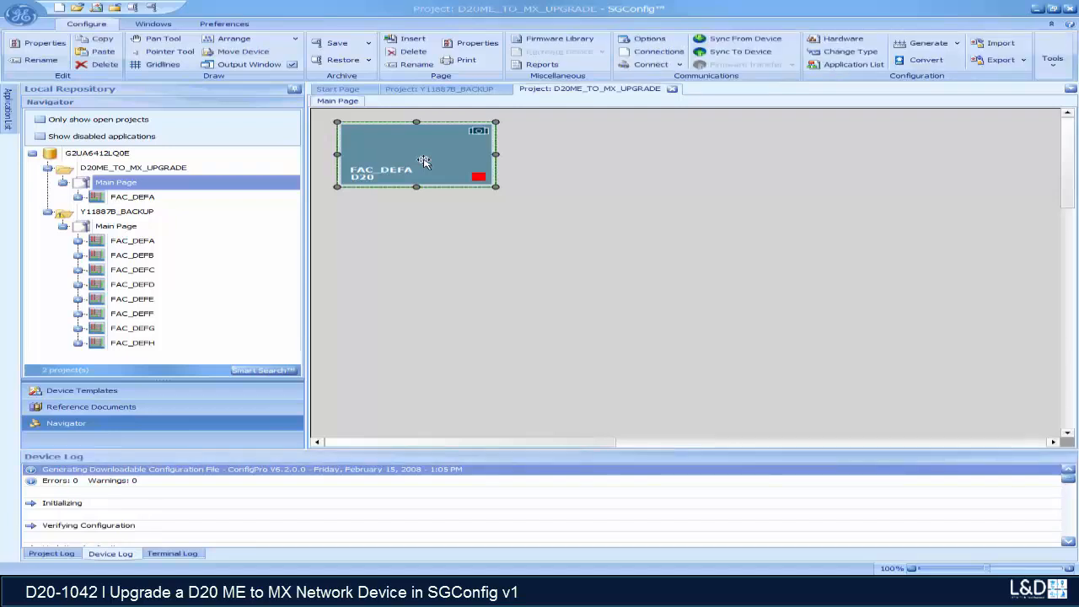
pyautogui.click(908, 47)
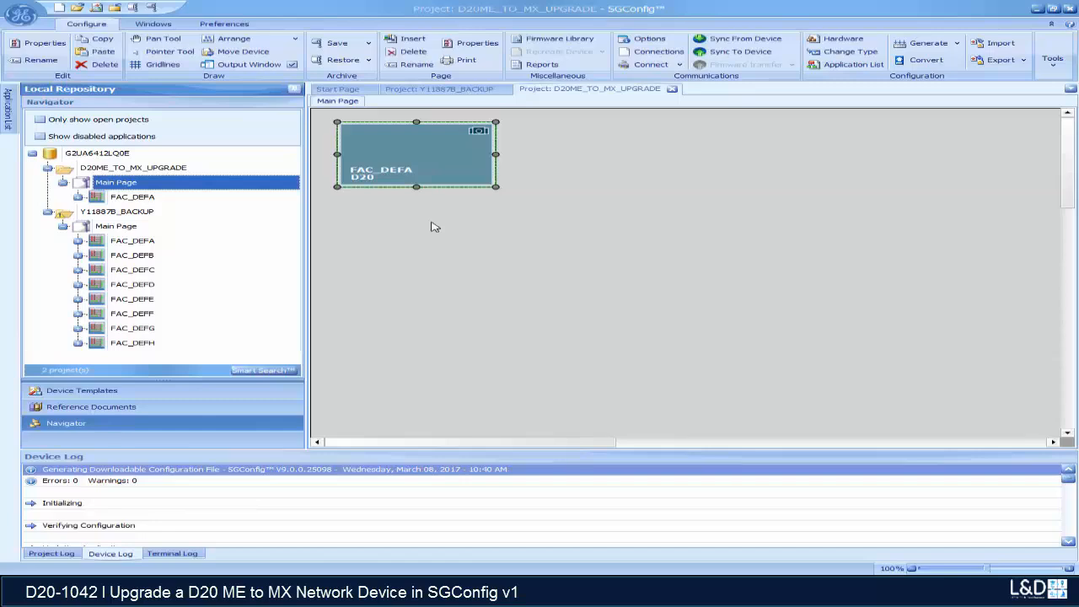
pyautogui.rightClick(404, 160)
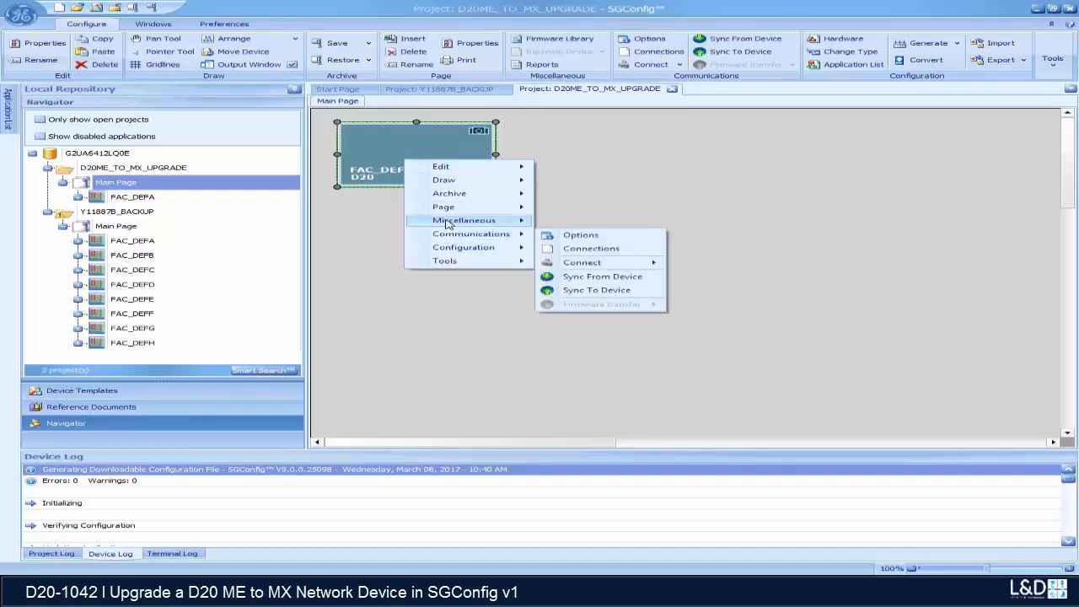
pyautogui.moveTo(456, 249)
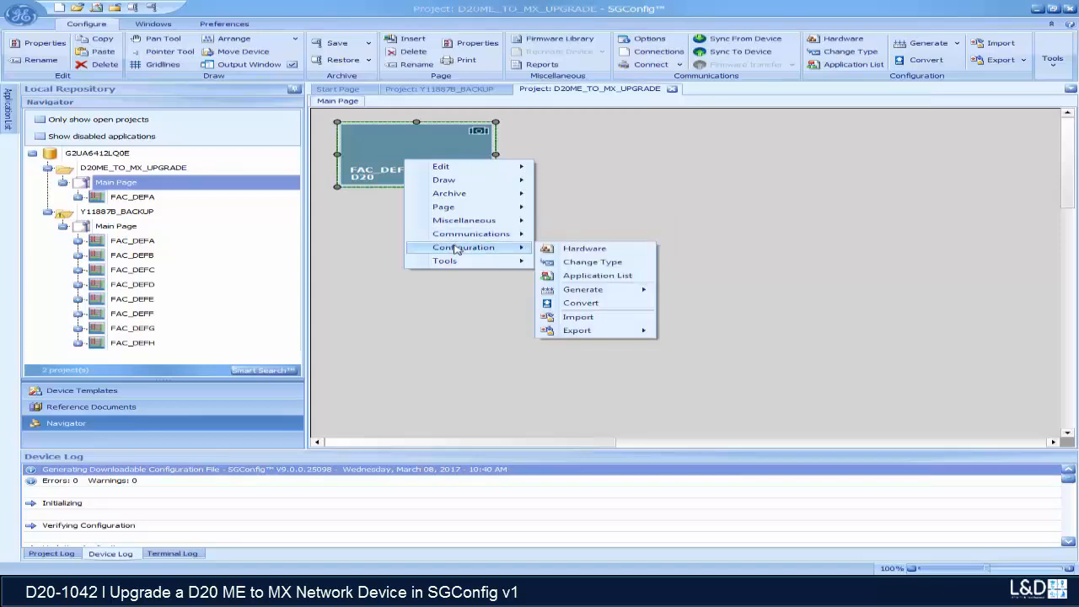
pyautogui.click(593, 263)
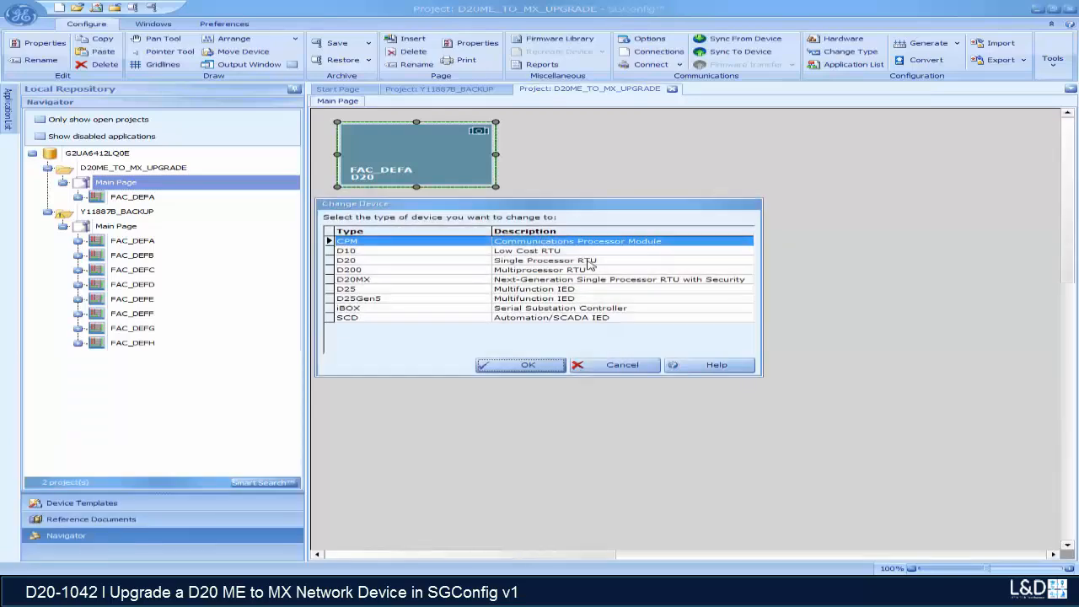
pyautogui.click(388, 281)
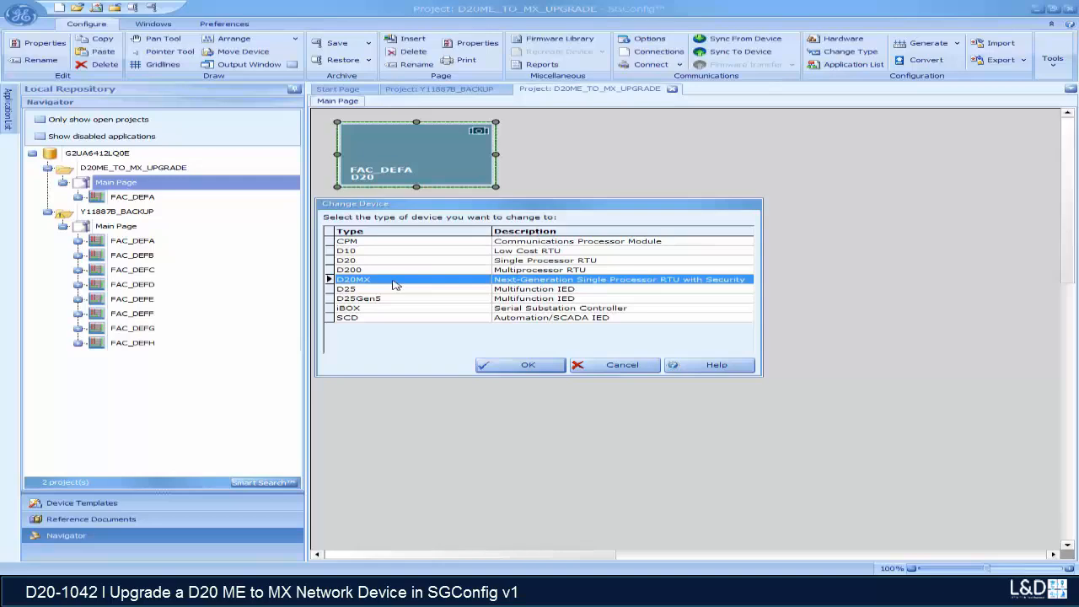
pyautogui.click(531, 365)
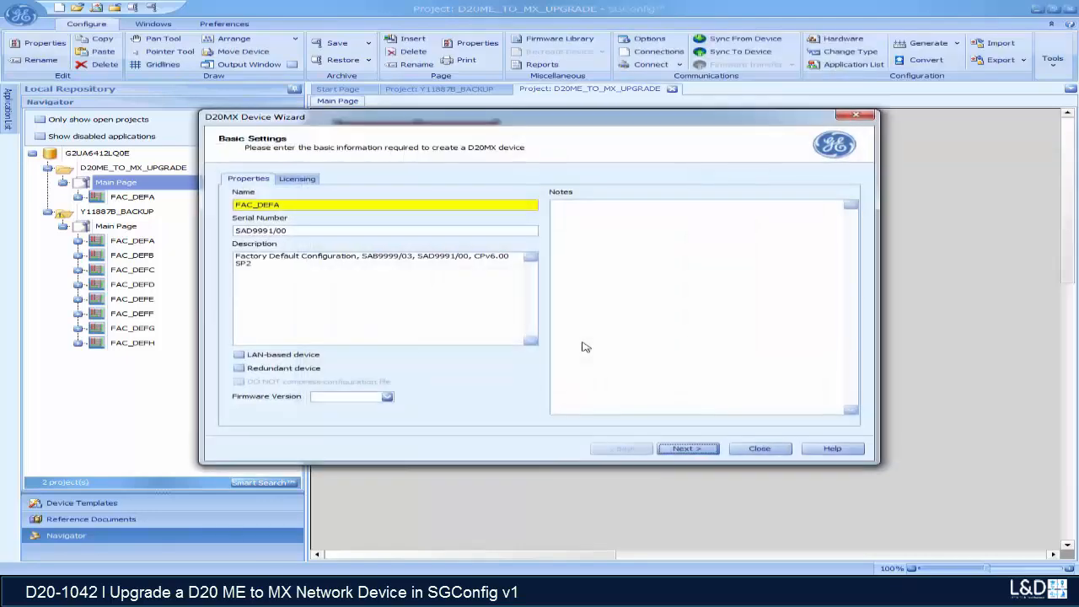
# Step: Define the D20MX as a LAN-based device with firmware version 1.60, and check its licensing options
pyautogui.click(240, 354)
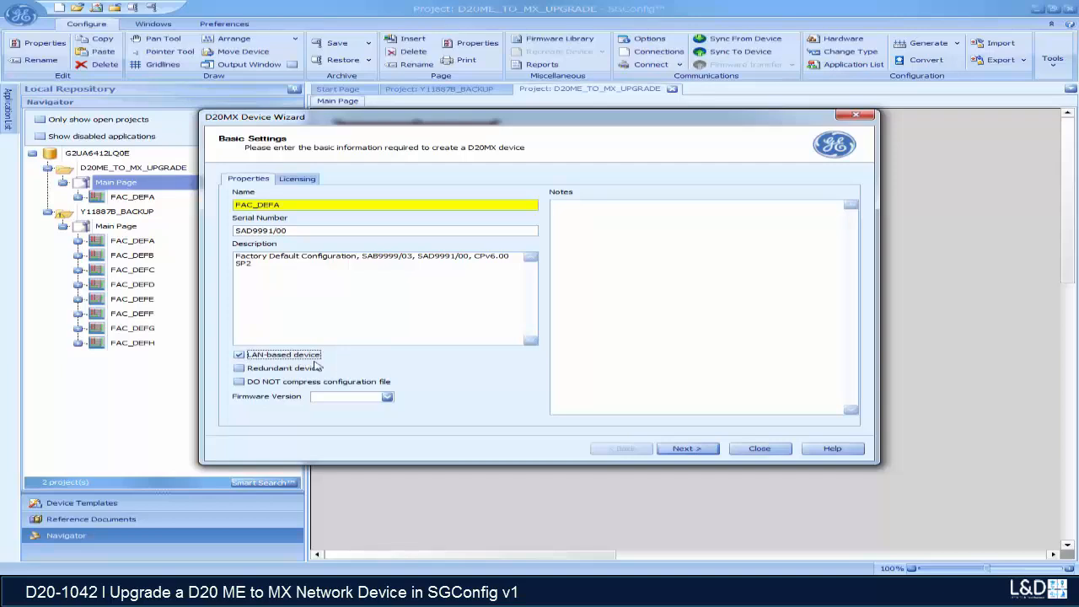
pyautogui.click(387, 397)
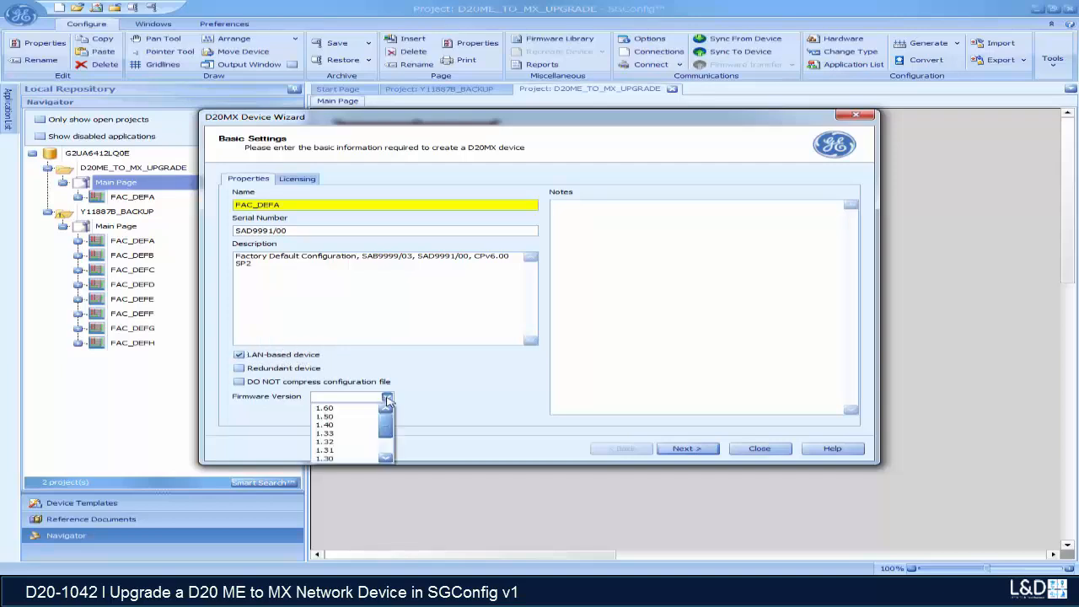
pyautogui.click(344, 409)
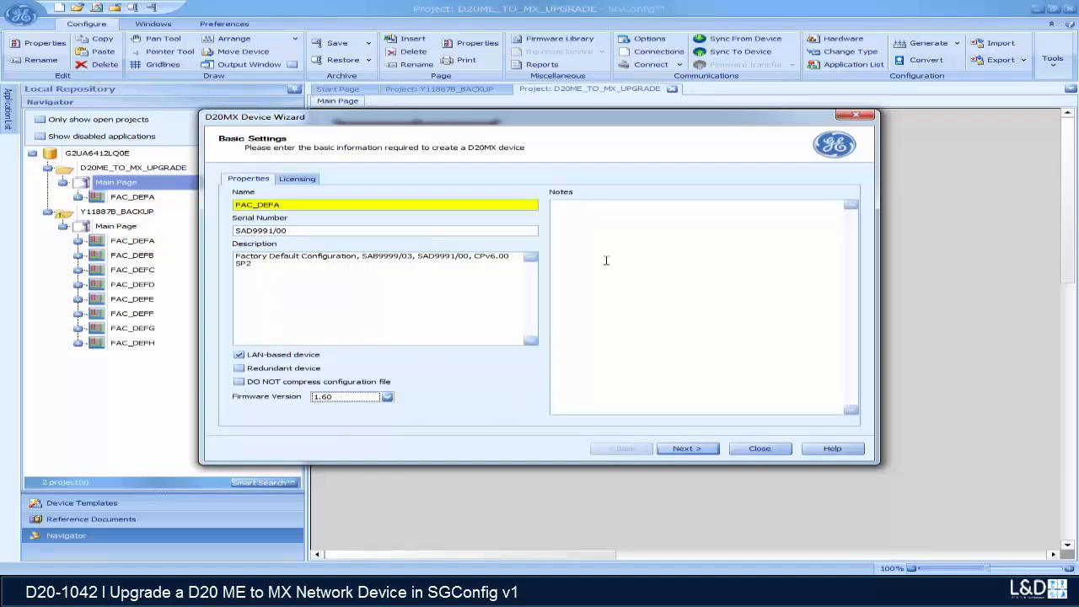
pyautogui.click(315, 180)
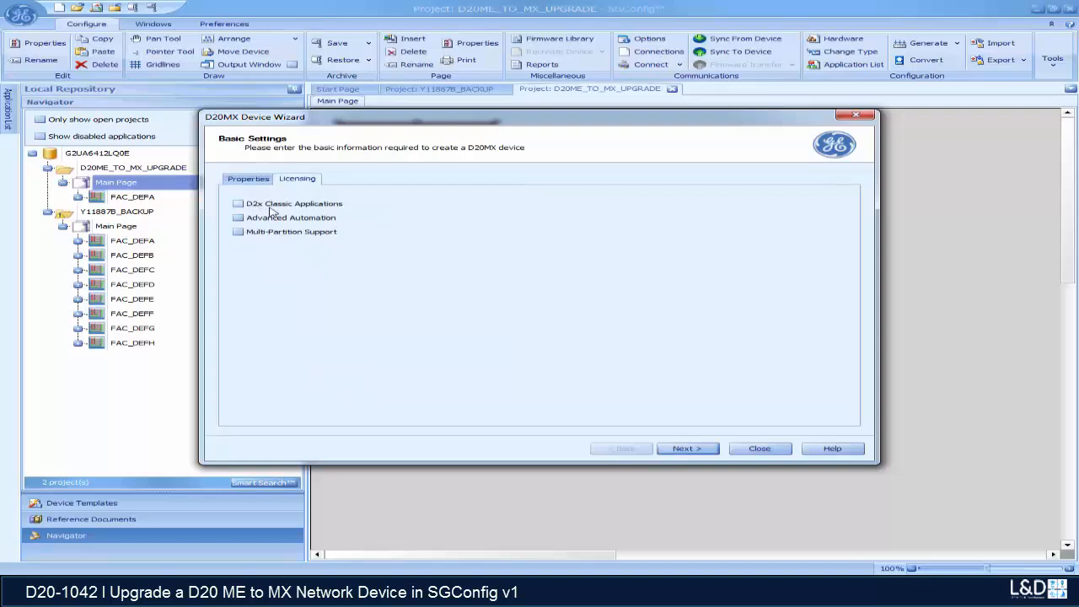
pyautogui.click(246, 180)
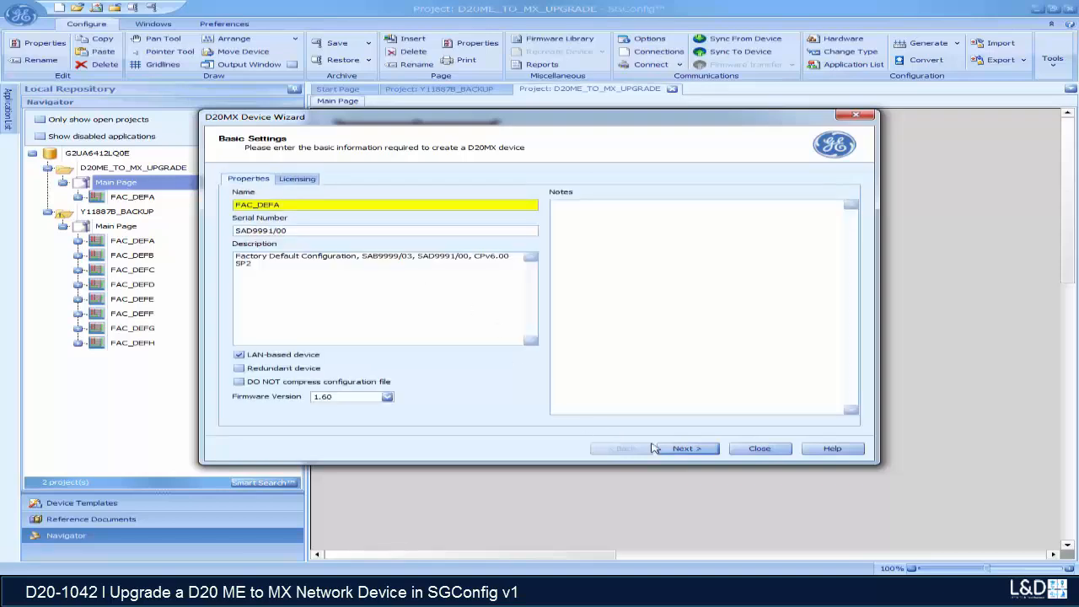
pyautogui.click(309, 182)
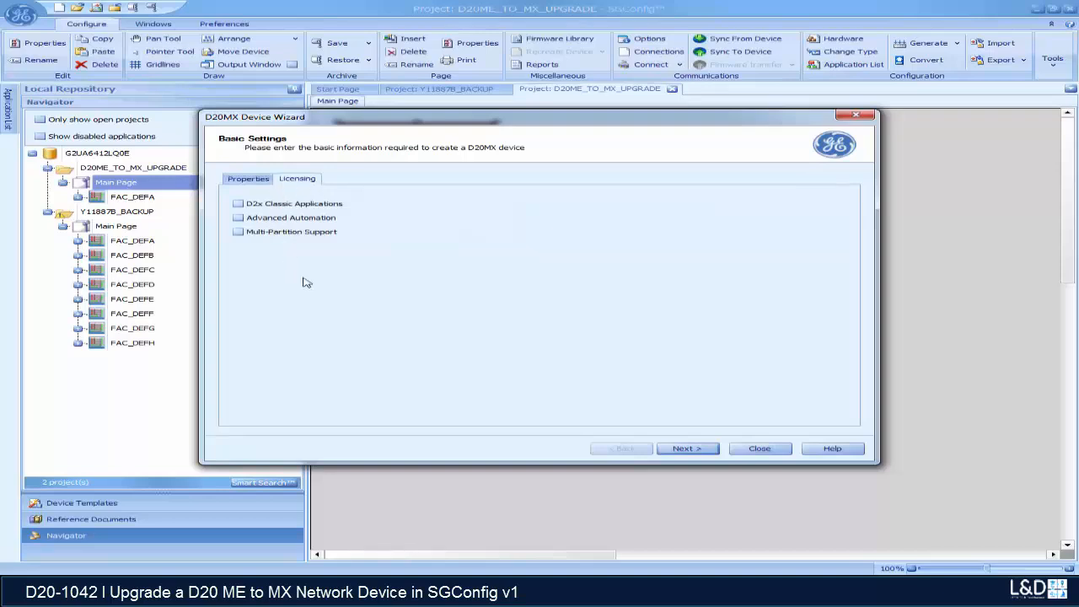
pyautogui.click(248, 182)
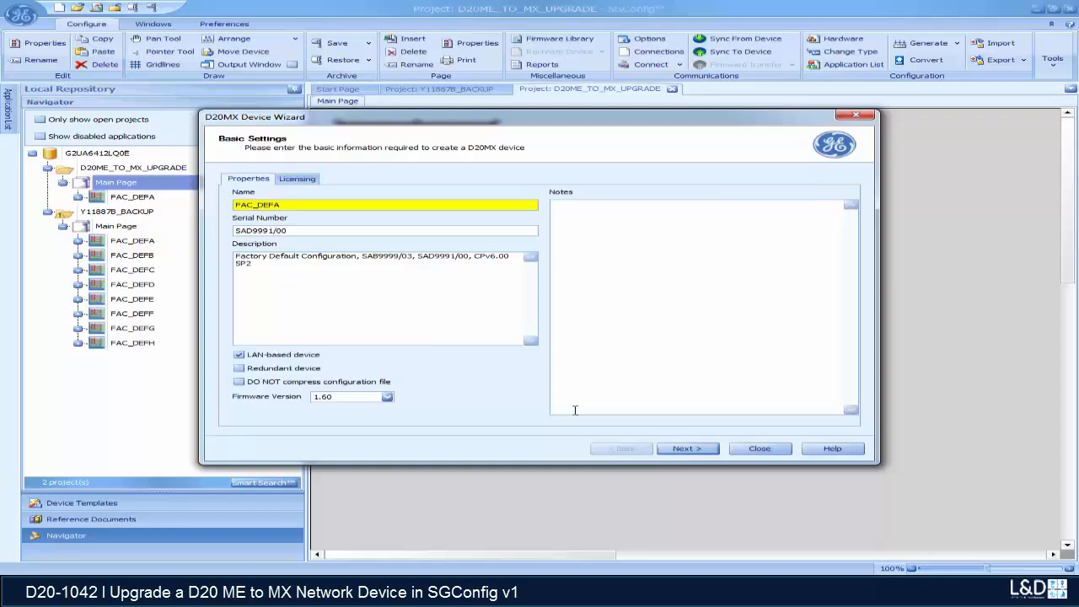
pyautogui.click(687, 448)
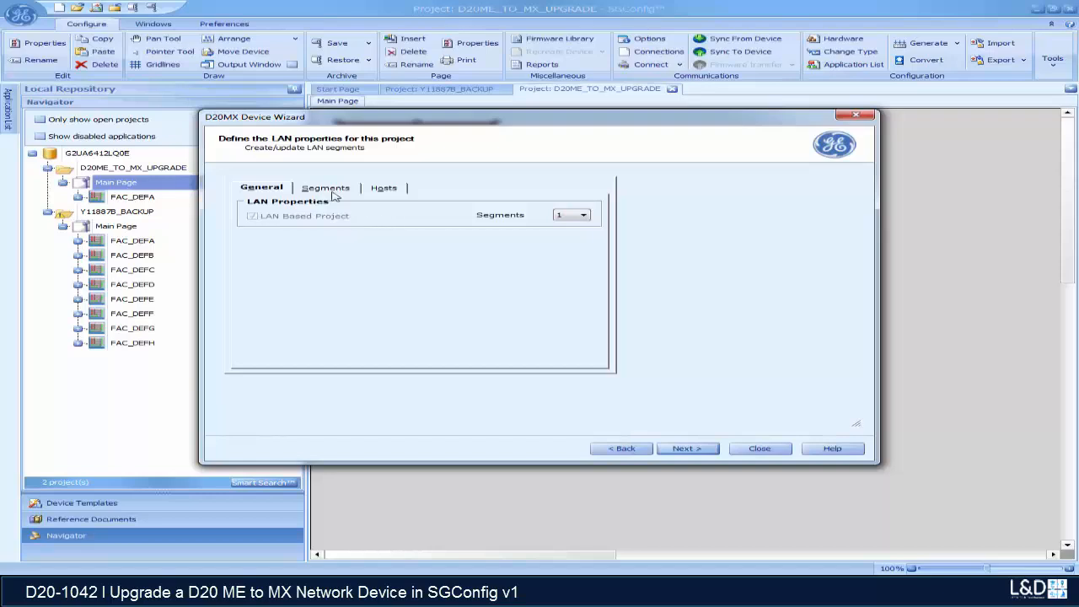
# Step: Set segment 1's LAN A address to 192.168.2.0 and its subnet mask to 255.255.255.0
pyautogui.click(333, 190)
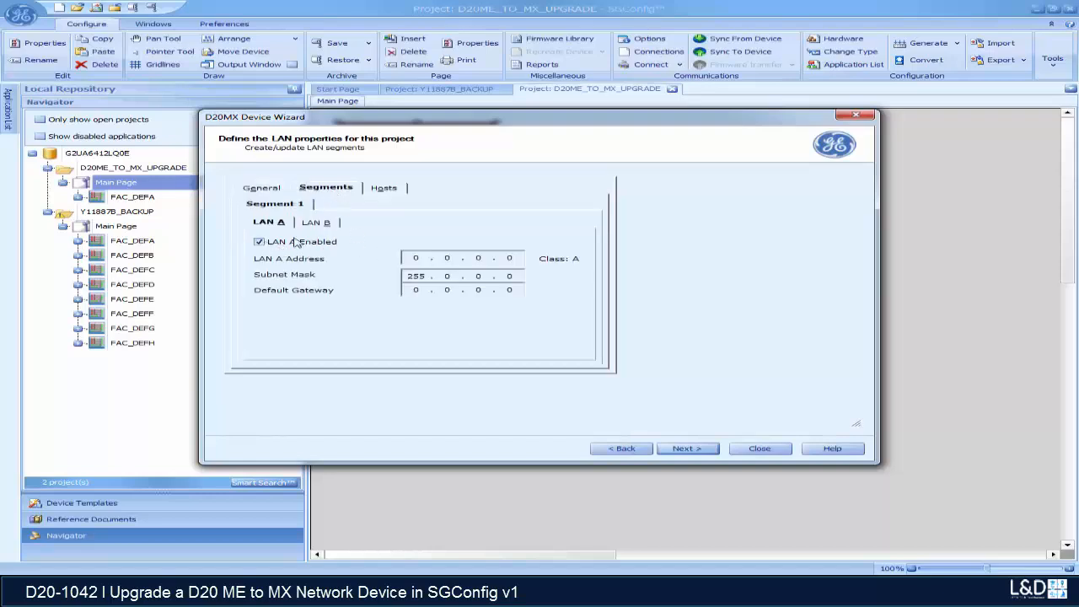
pyautogui.click(419, 258)
pyautogui.press('BackSpace')
pyautogui.write('192 . 168 . 2')
pyautogui.click(453, 275)
pyautogui.click(451, 276)
pyautogui.write('255 . 255')
pyautogui.click(689, 448)
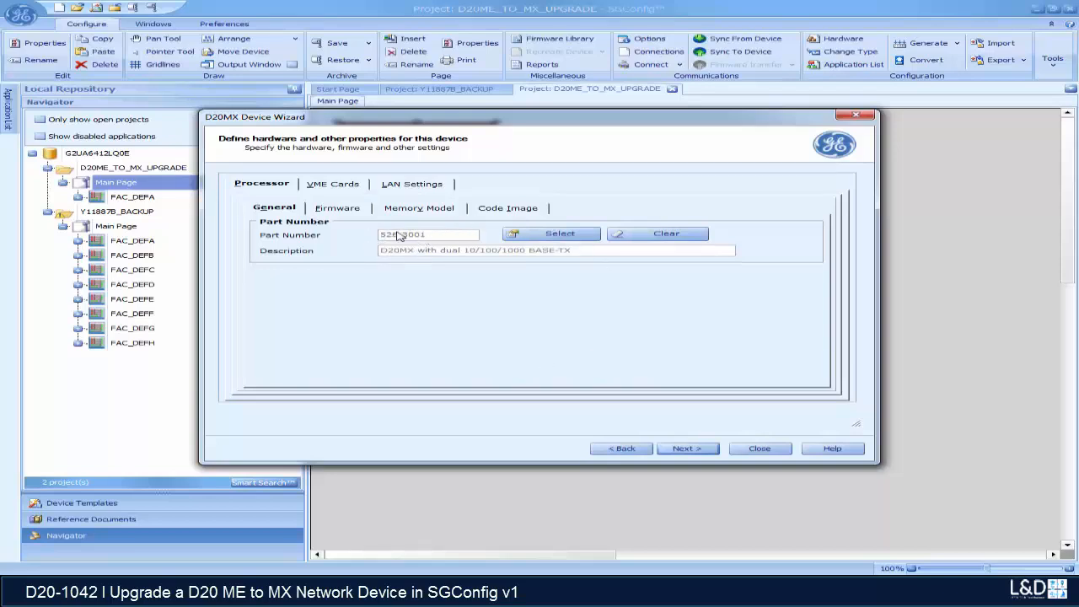
# Step: Review the available processor cards without changing the card, and set the firmware type to SAN0001 version 160
pyautogui.click(526, 241)
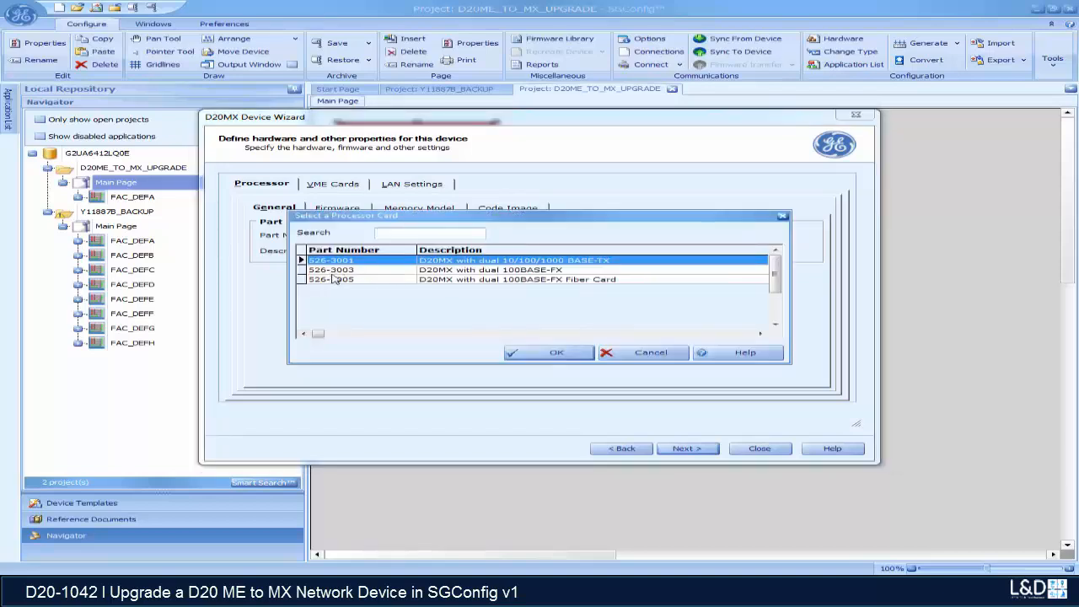
pyautogui.click(651, 352)
pyautogui.click(321, 211)
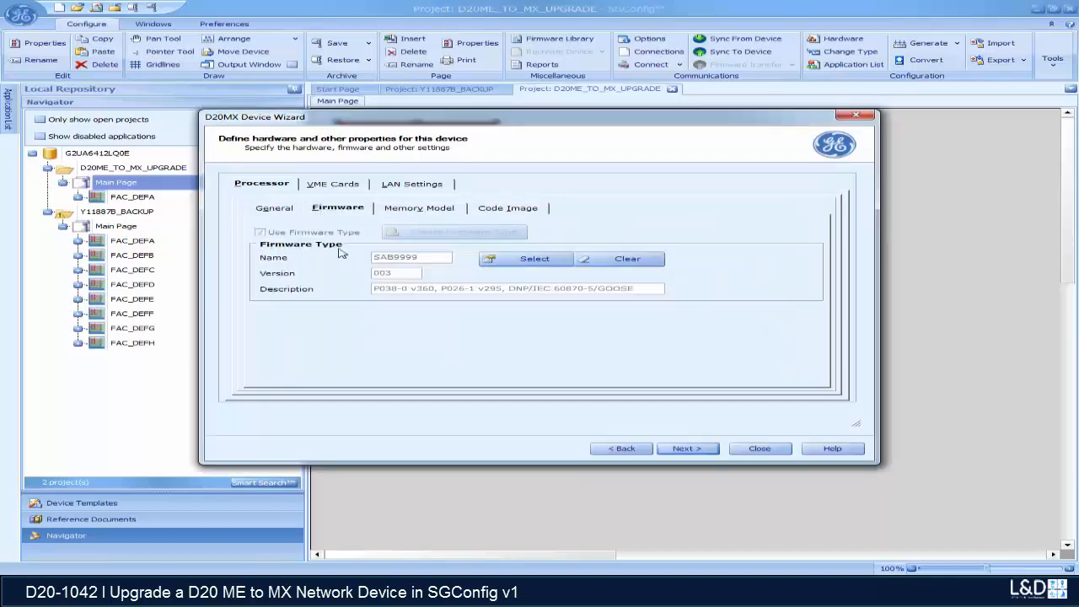
pyautogui.click(525, 260)
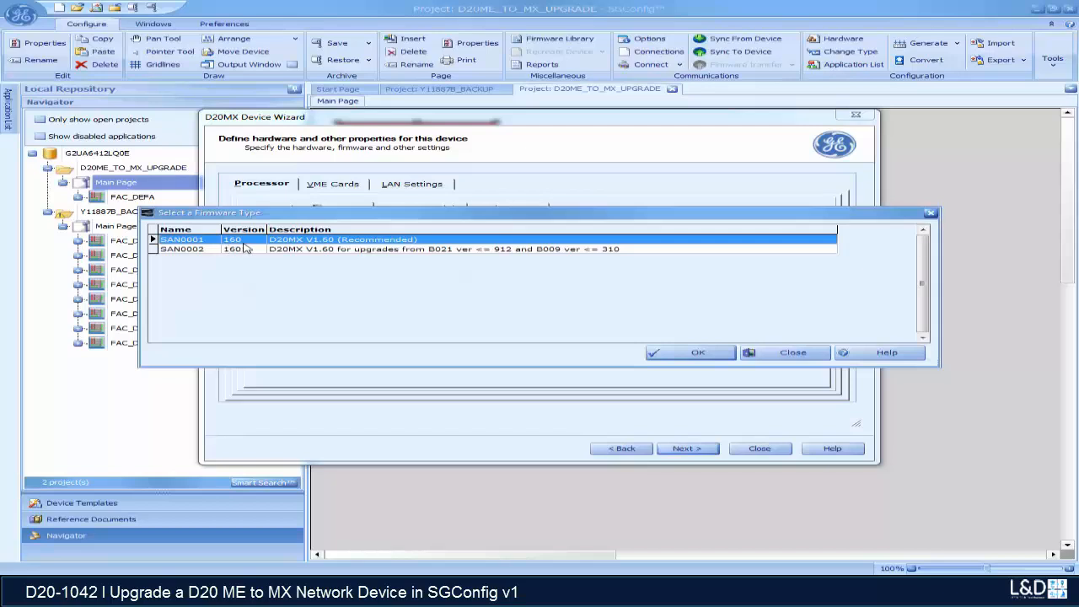
pyautogui.click(670, 354)
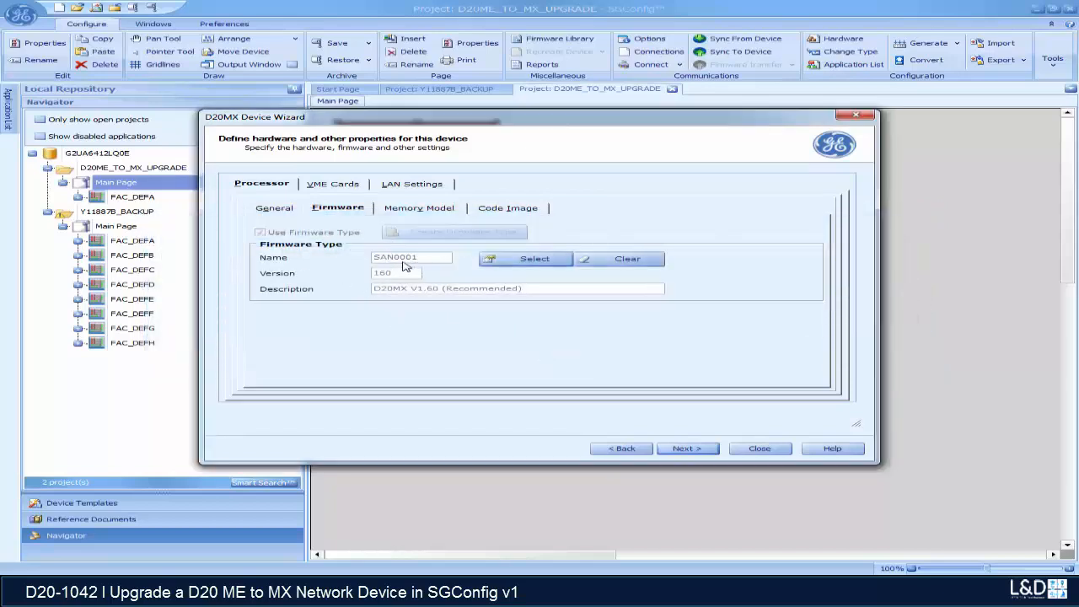
# Step: Enter the device's host address in the 192.168 range in its LAN A specific settings
pyautogui.click(414, 185)
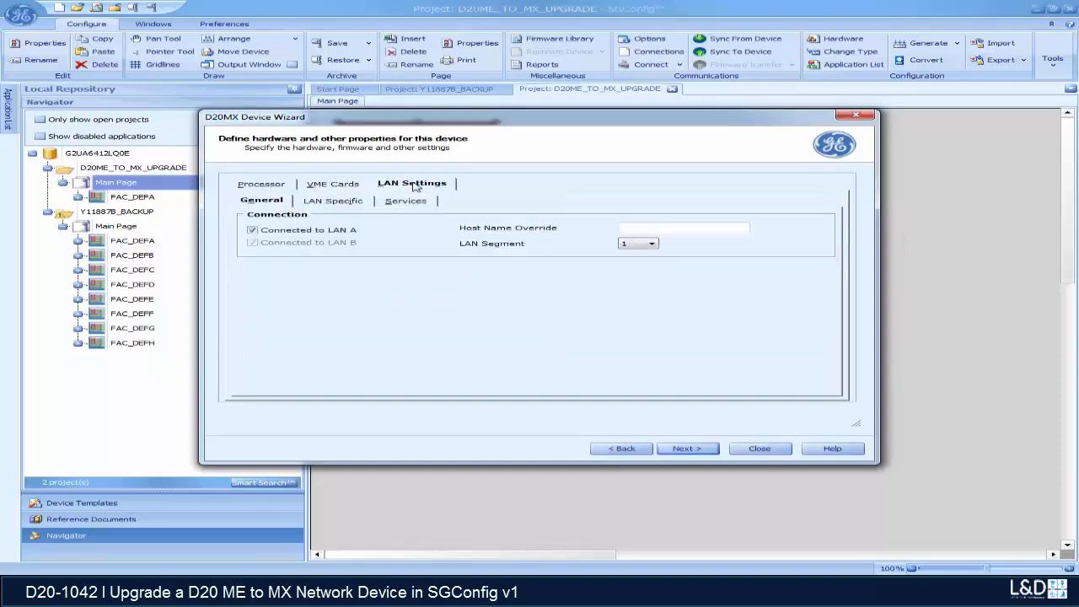
pyautogui.click(347, 204)
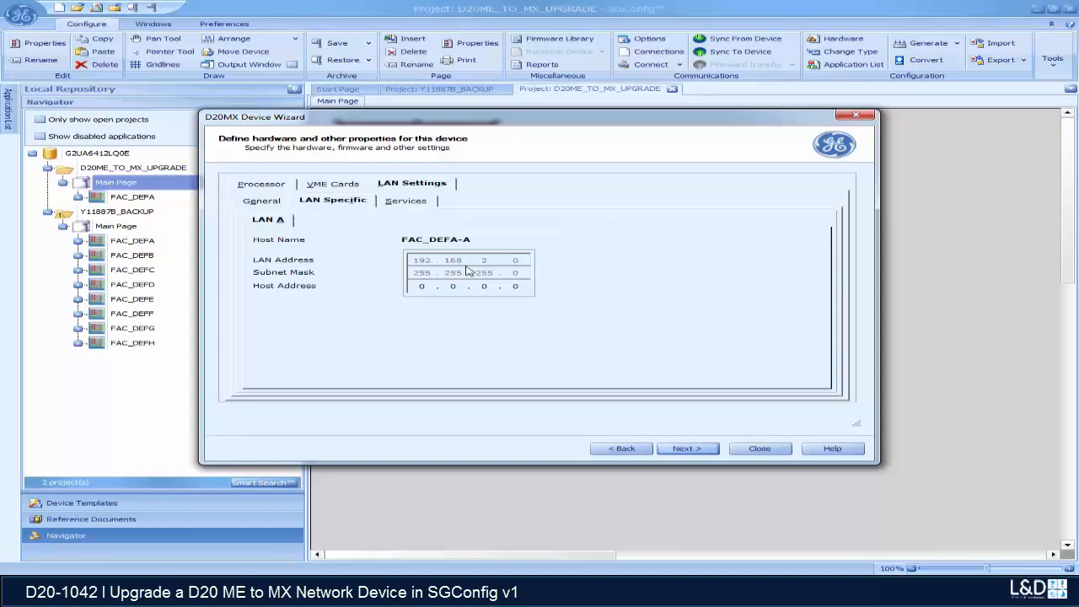
pyautogui.click(424, 286)
pyautogui.write('192 . 168')
# Step: Show the device's LAN services, and switch to the D20MX instruction manual in SMART Ink Document Viewer to check its cover page
pyautogui.click(412, 203)
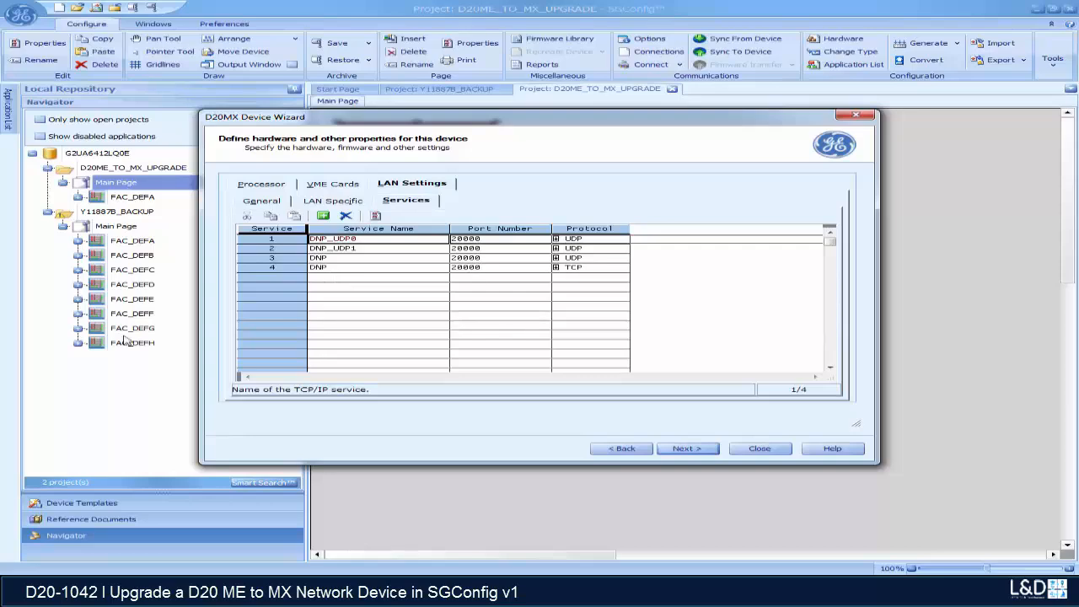
pyautogui.click(34, 591)
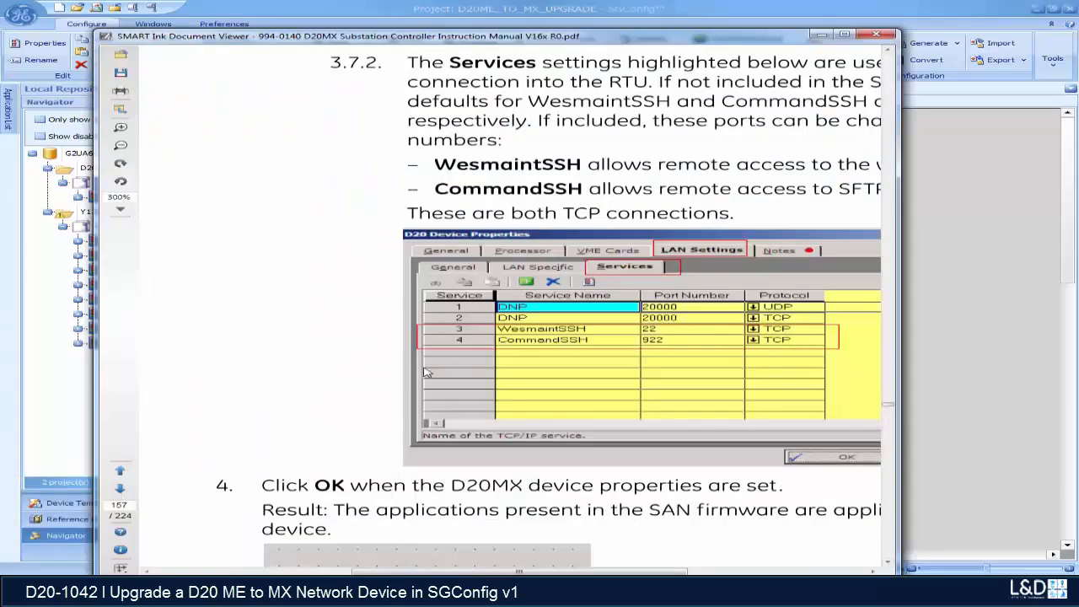
pyautogui.click(122, 147)
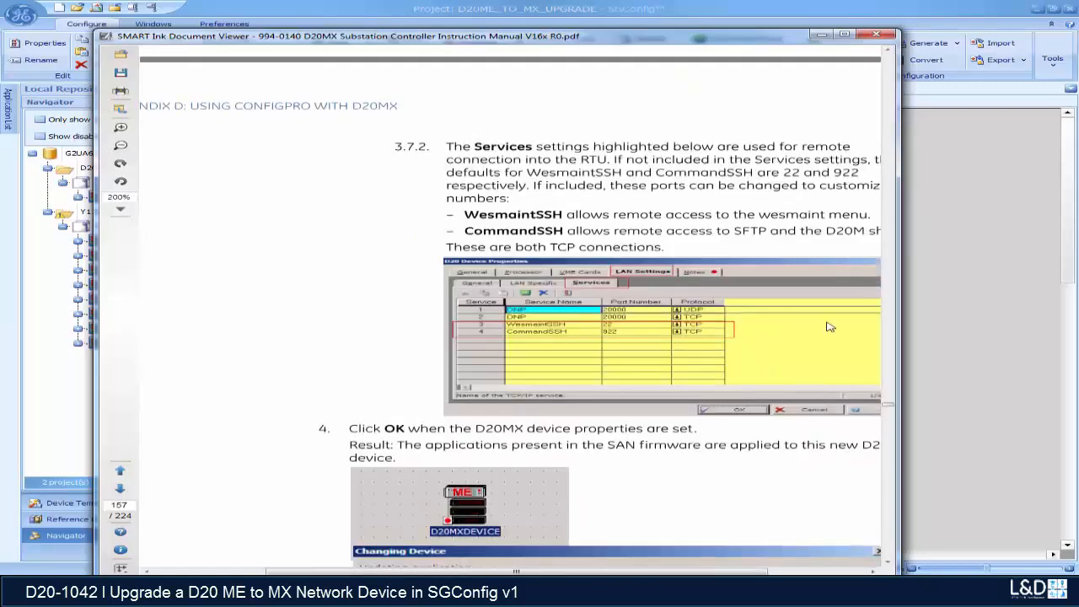
pyautogui.moveTo(890, 409); pyautogui.dragTo(905, 41)
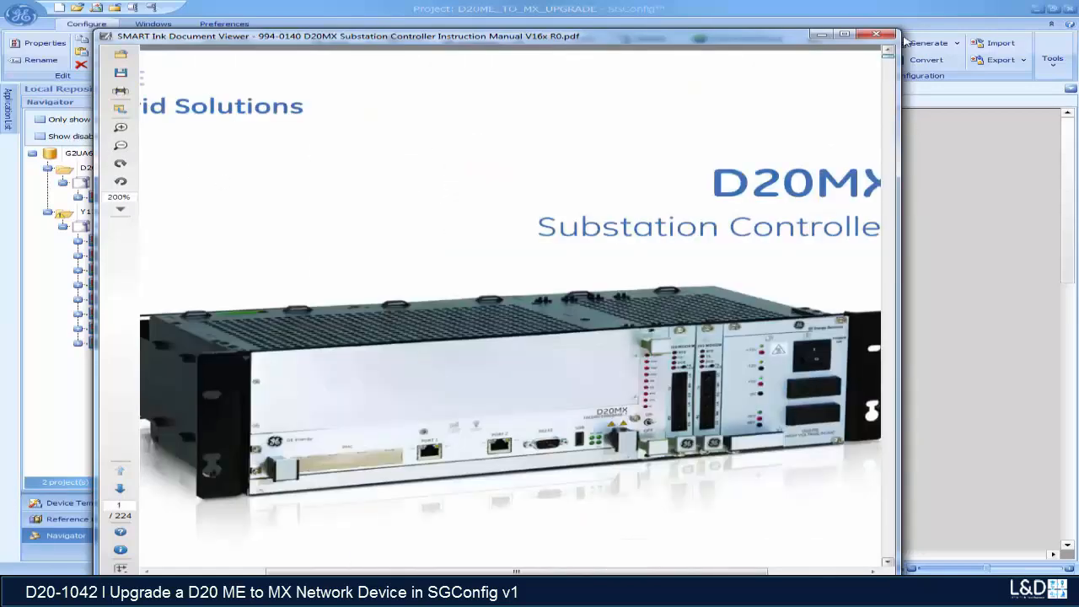
pyautogui.click(118, 147)
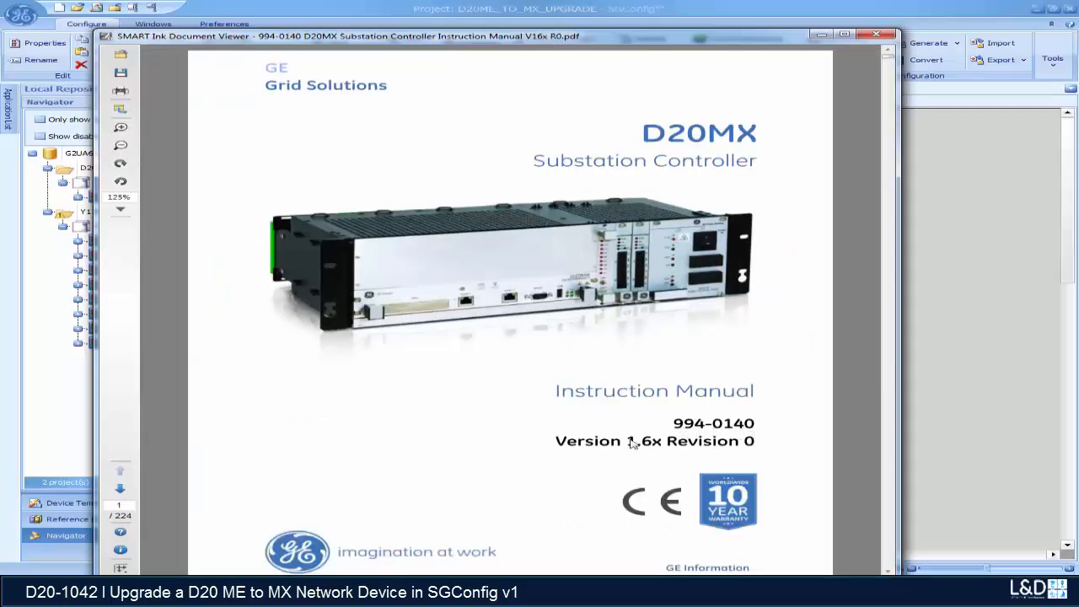
# Step: Go to page 156 of the manual and examine the enlarged Services settings example in section 3.7.2 on the following page
pyautogui.doubleClick(127, 504)
pyautogui.write('156')
pyautogui.press('Return')
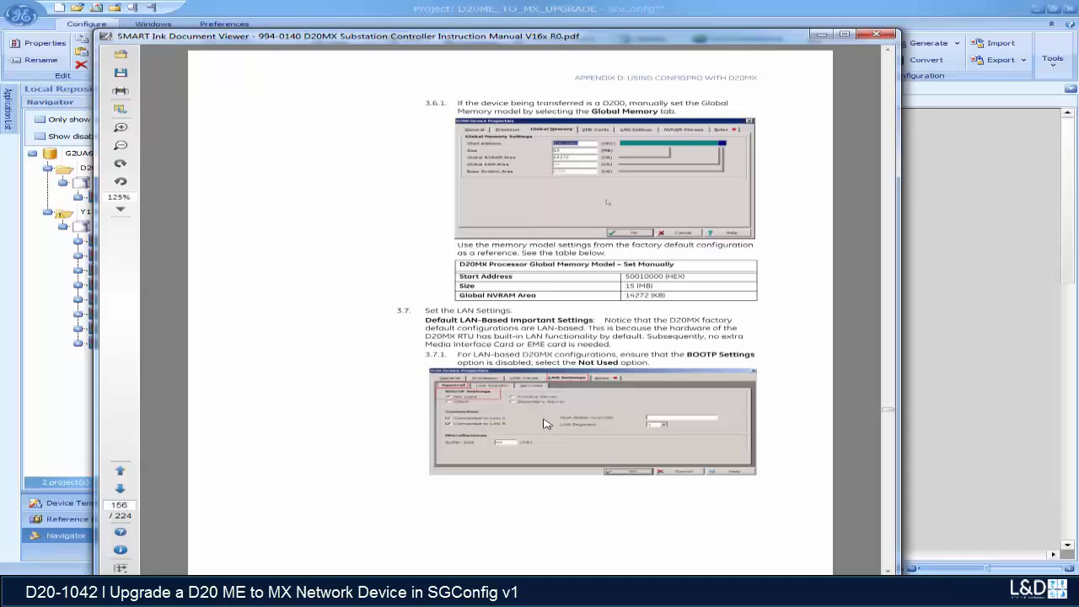
pyautogui.scroll(-1, 542, 425)
pyautogui.scroll(-6, 543, 425)
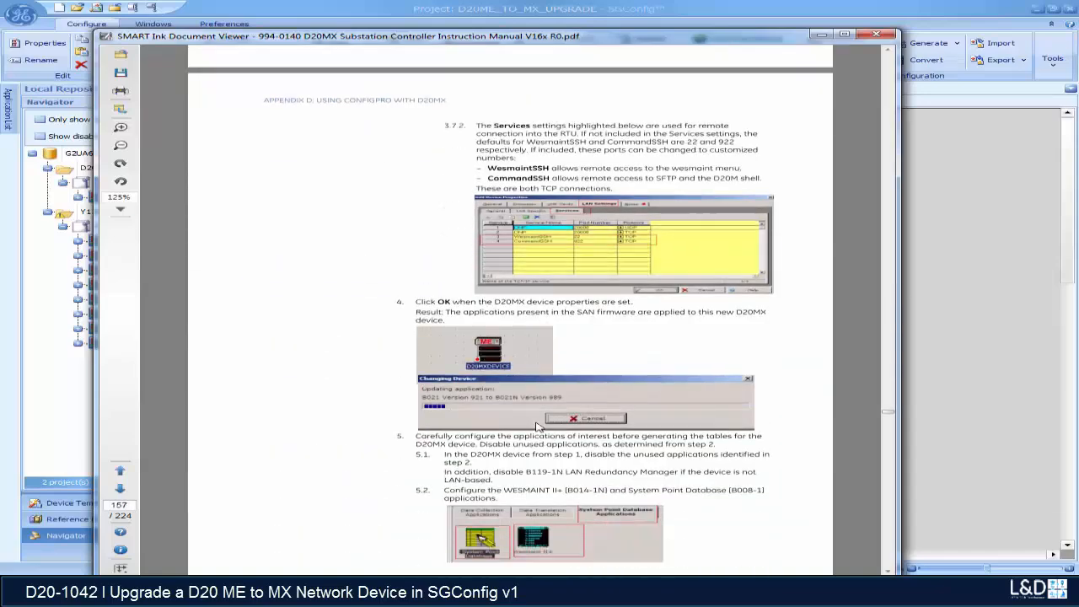
pyautogui.click(115, 128)
pyautogui.click(115, 128)
pyautogui.click(115, 128)
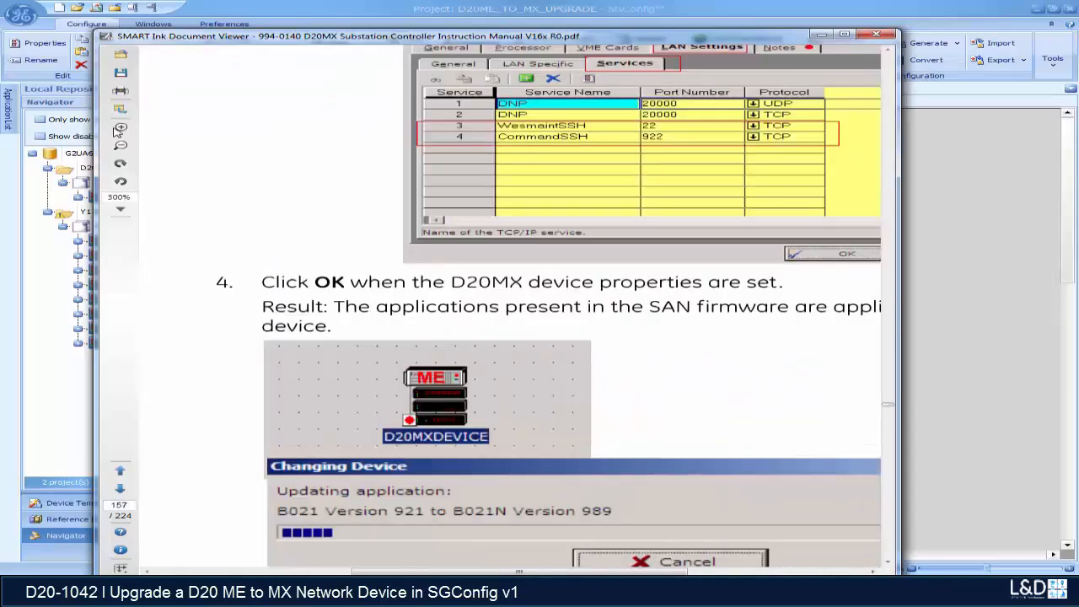
pyautogui.click(115, 128)
pyautogui.click(889, 52)
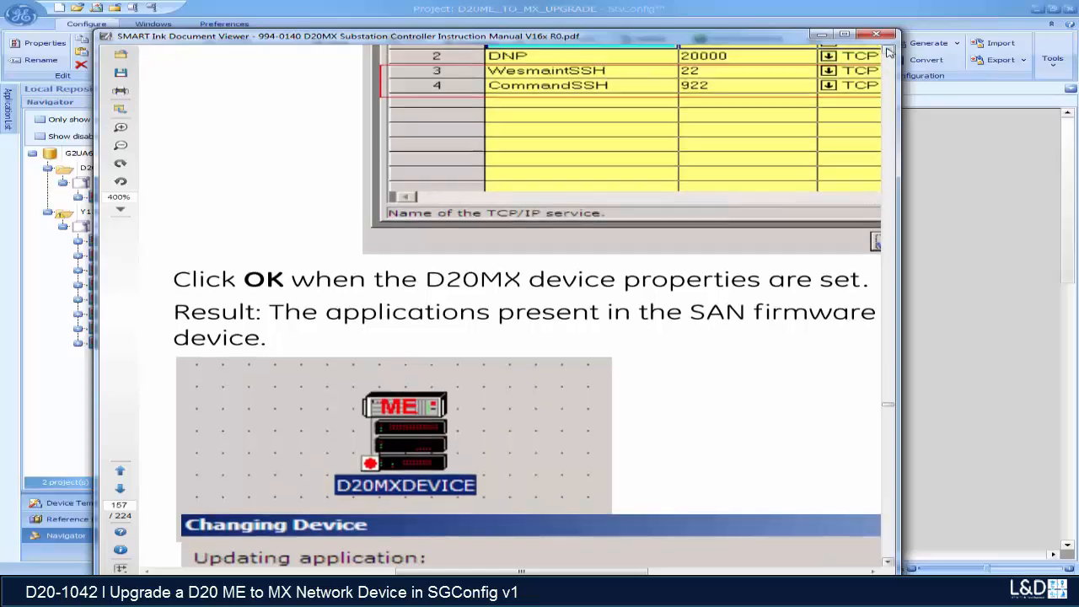
pyautogui.click(889, 52)
pyautogui.click(888, 52)
pyautogui.click(888, 53)
pyautogui.click(888, 52)
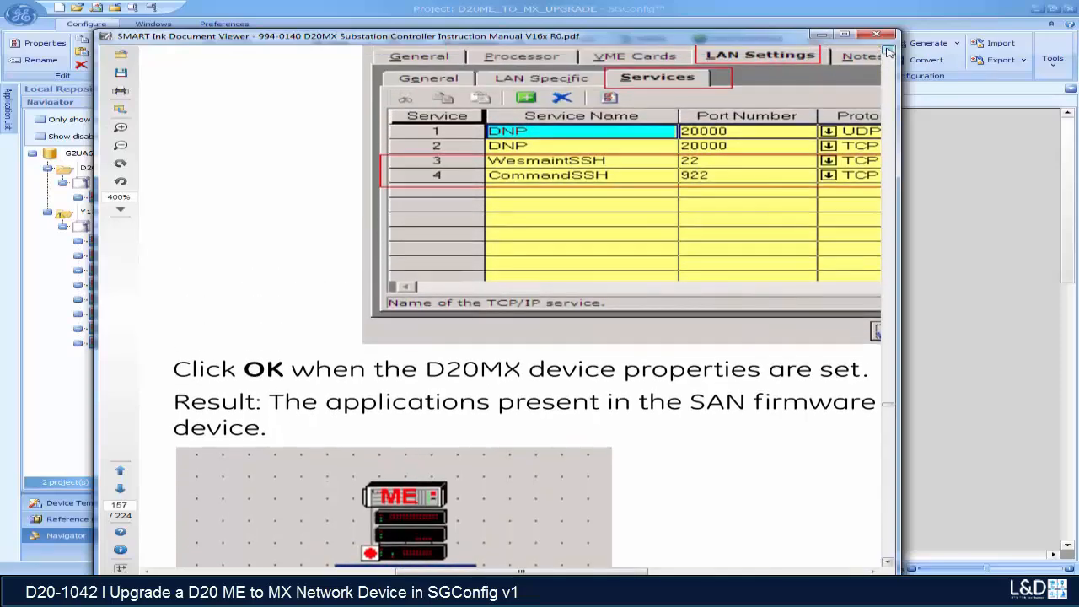
pyautogui.click(889, 52)
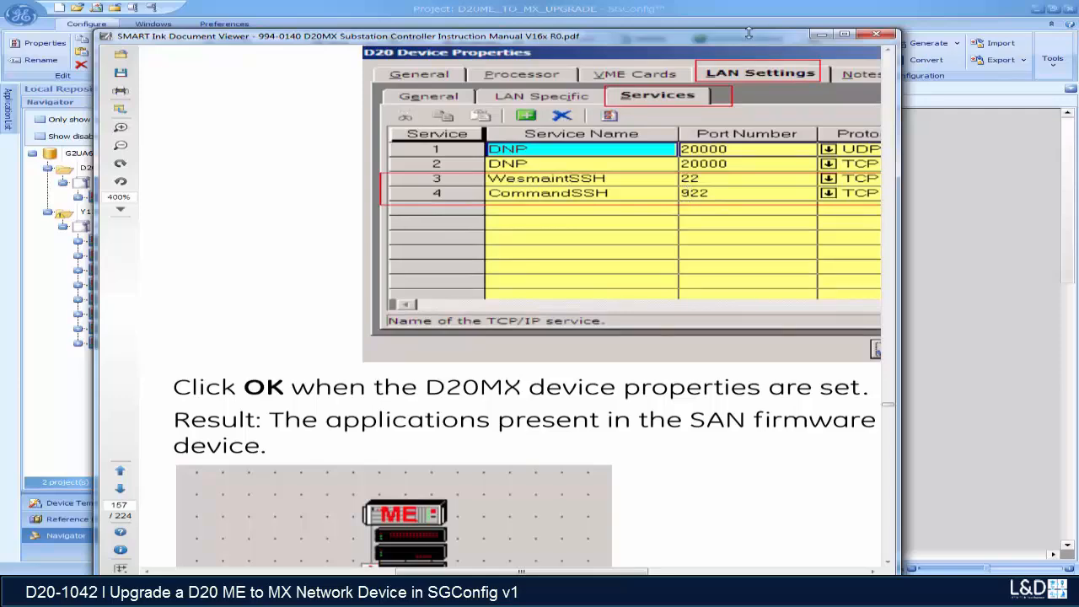
pyautogui.moveTo(224, 38); pyautogui.dragTo(0, 39)
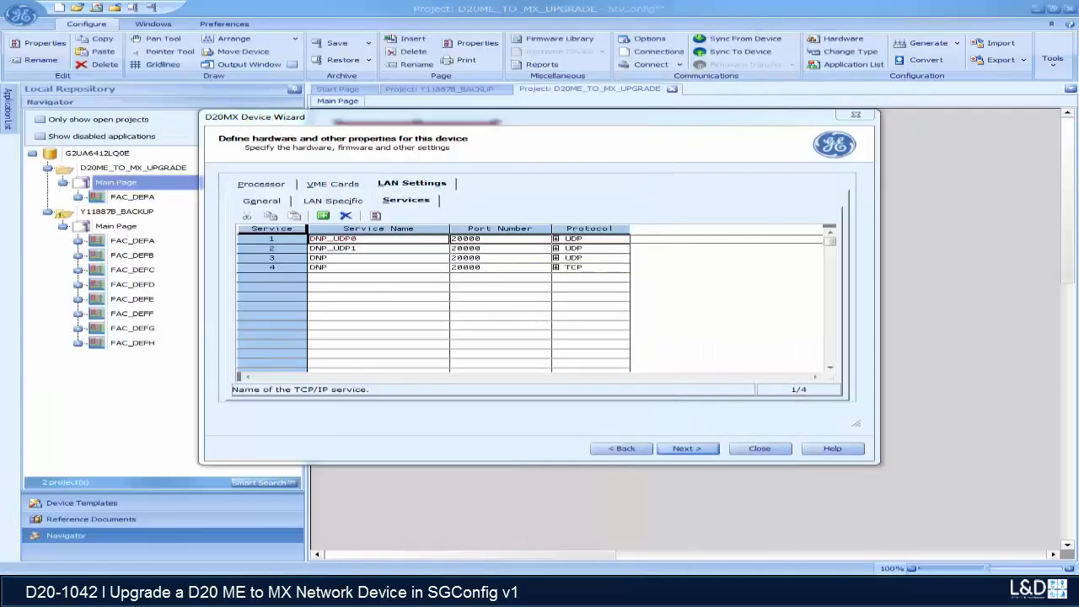
# Step: Add a TCP service named WesmaintSSH with port number 22 to the device's LAN services
pyautogui.click(334, 276)
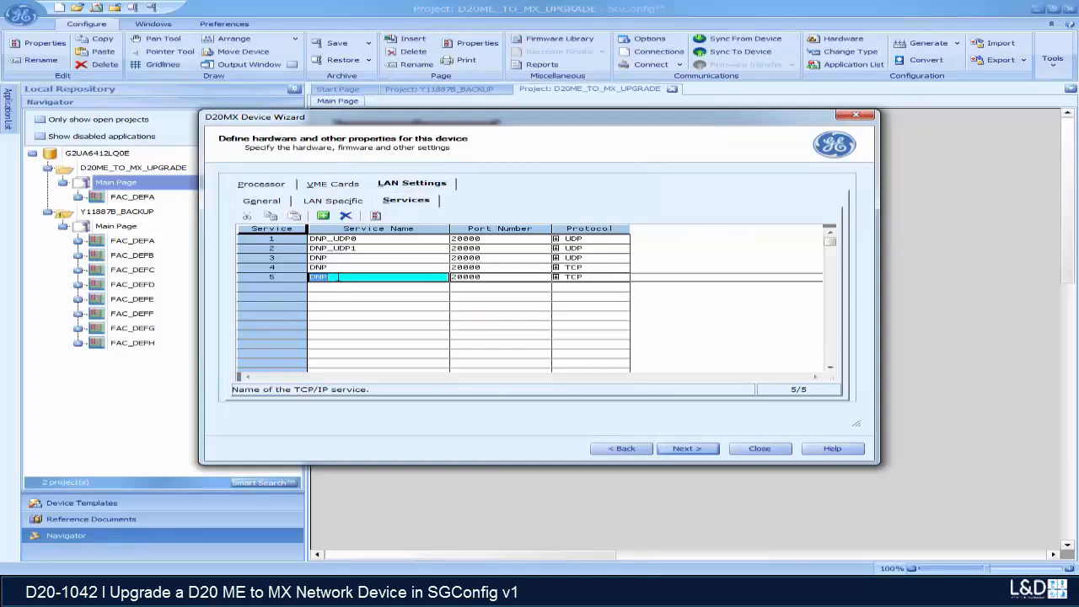
pyautogui.write('WesmaintSSH')
pyautogui.press('Tab')
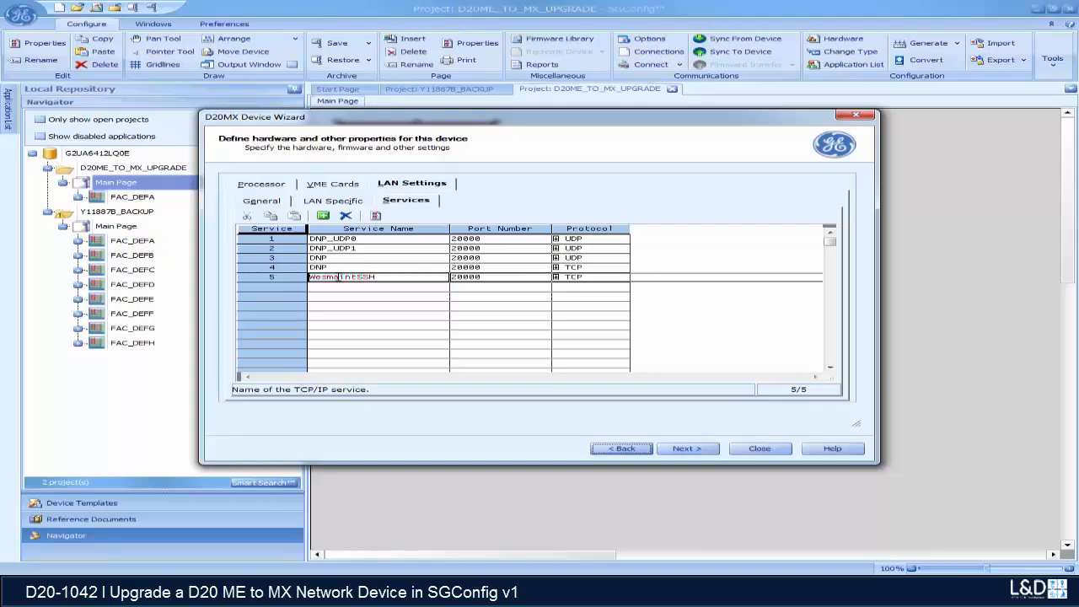
pyautogui.click(495, 281)
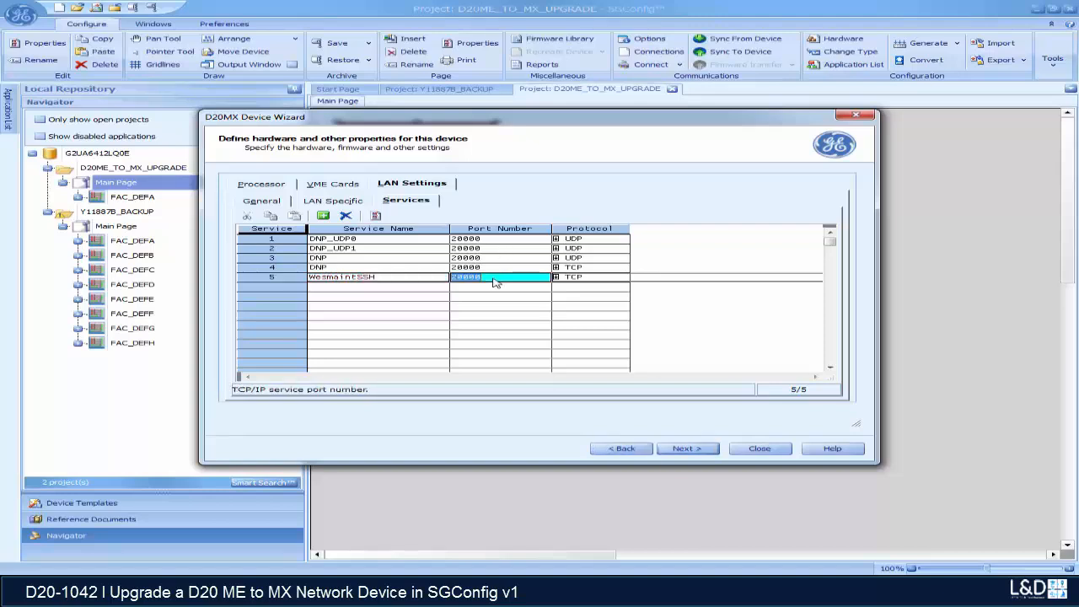
pyautogui.write('22')
# Step: Add a sixth TCP service named CommandSSH with port number 922 to the LAN services
pyautogui.click(363, 281)
pyautogui.click(366, 290)
pyautogui.press('BackSpace')
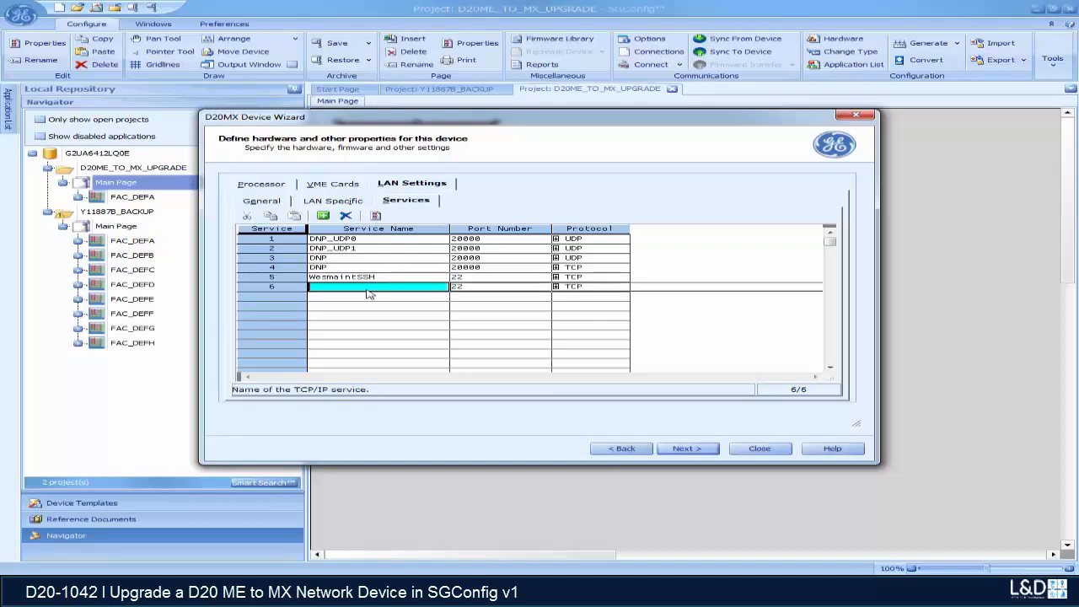
pyautogui.write('CommandSSH')
pyautogui.click(460, 290)
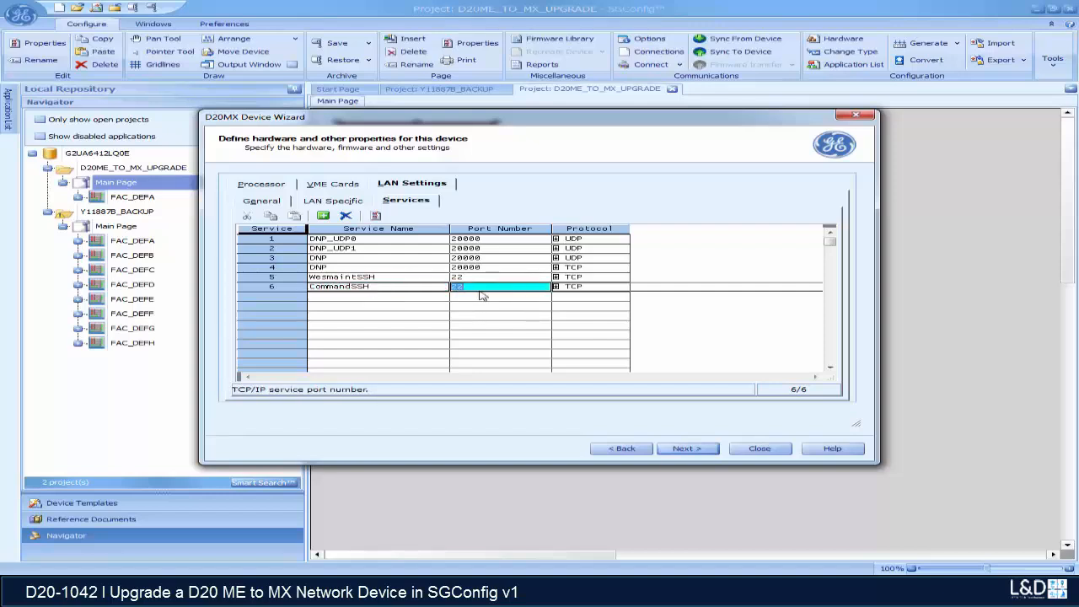
pyautogui.write('922')
# Step: Complete the D20MX Device Wizard and run the device type change for FAC_DEFA
pyautogui.click(685, 452)
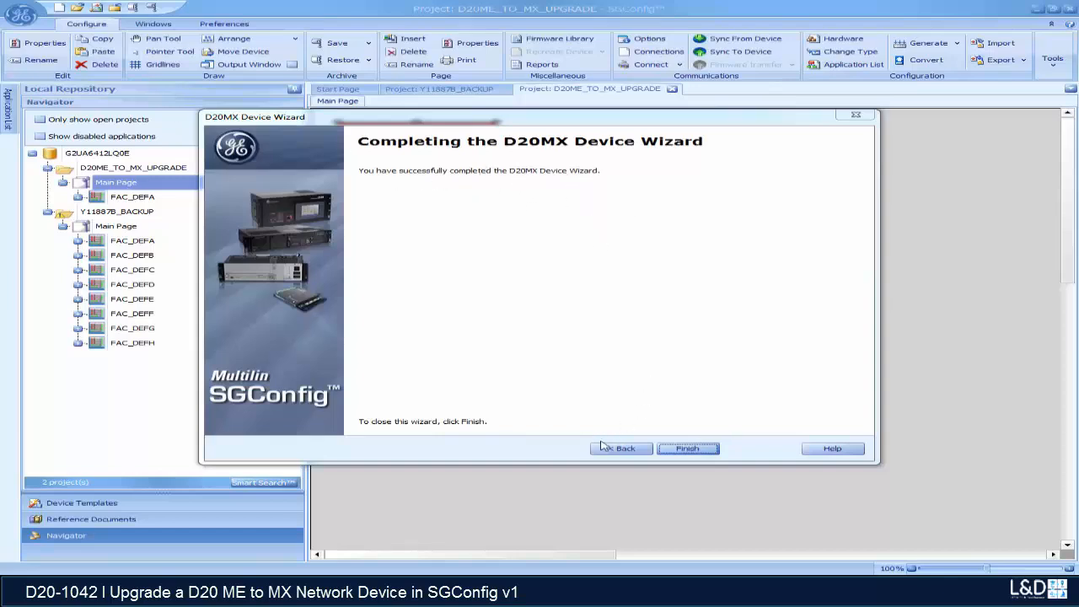
pyautogui.click(697, 450)
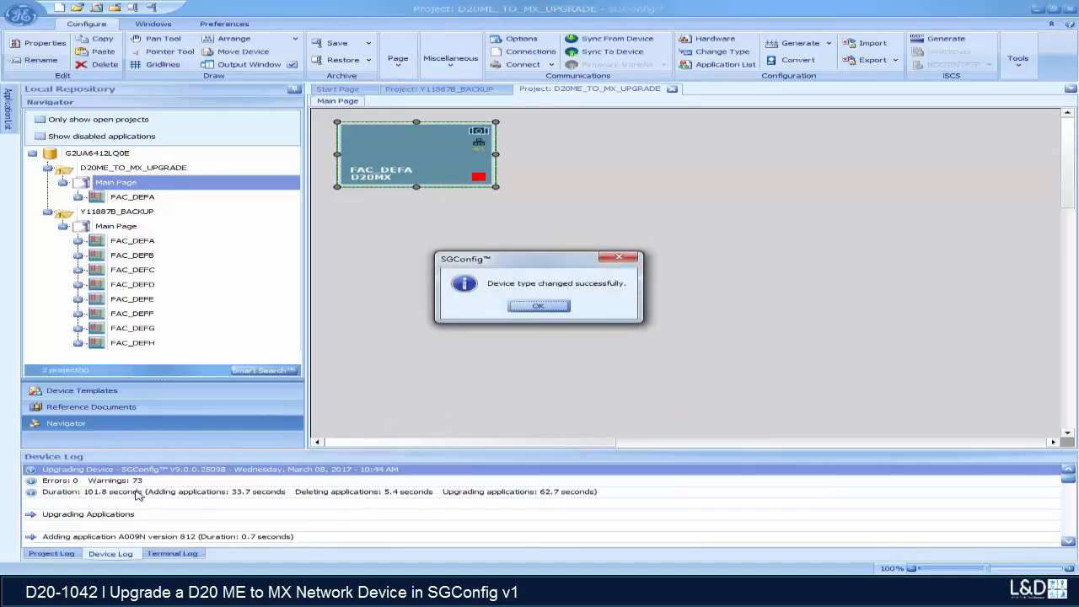
pyautogui.click(543, 308)
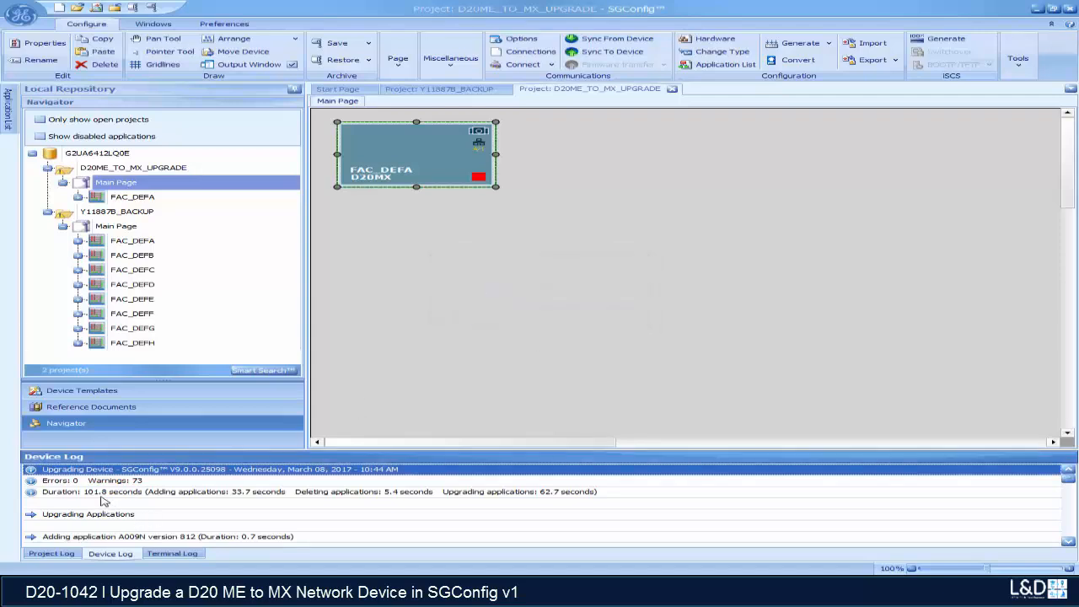
pyautogui.rightClick(192, 520)
pyautogui.click(230, 570)
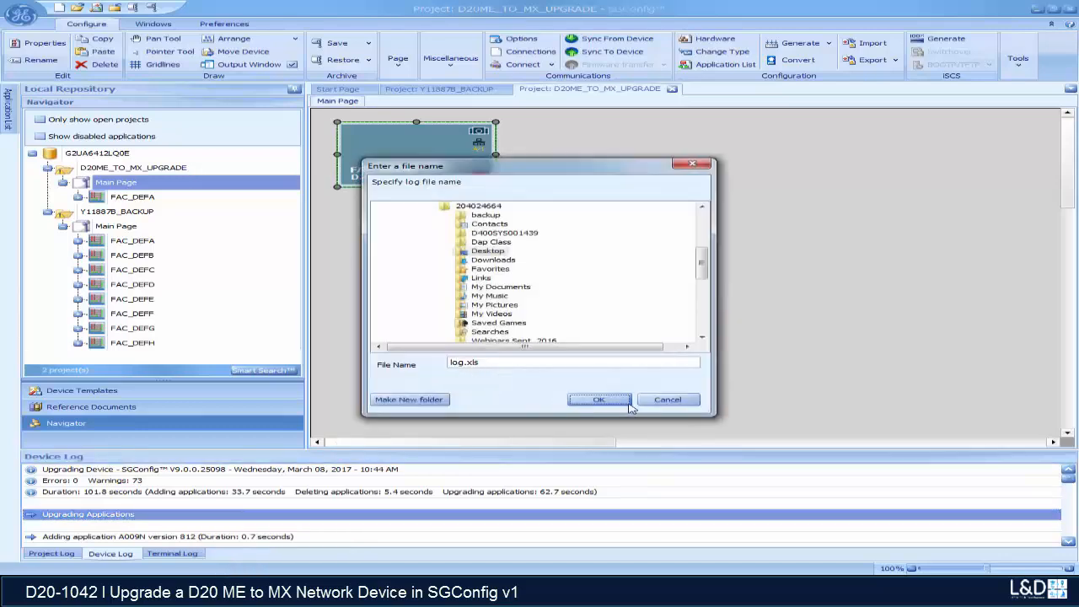
pyautogui.click(666, 401)
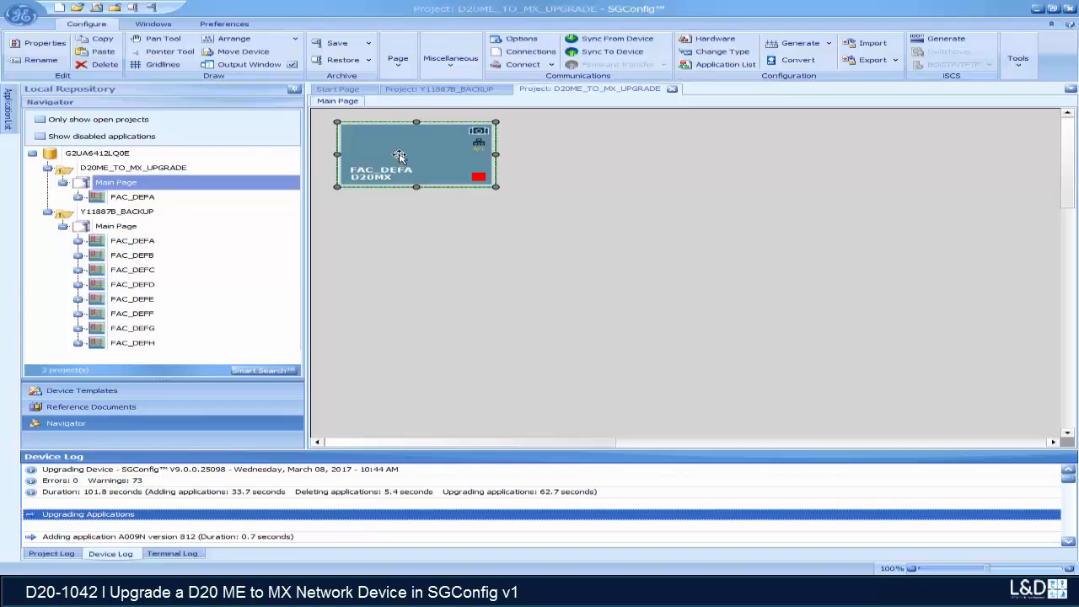
# Step: Enable the Internet Protocol Stack supporting application in FAC_DEFA's application list, with disabled applications shown
pyautogui.moveTo(432, 173)
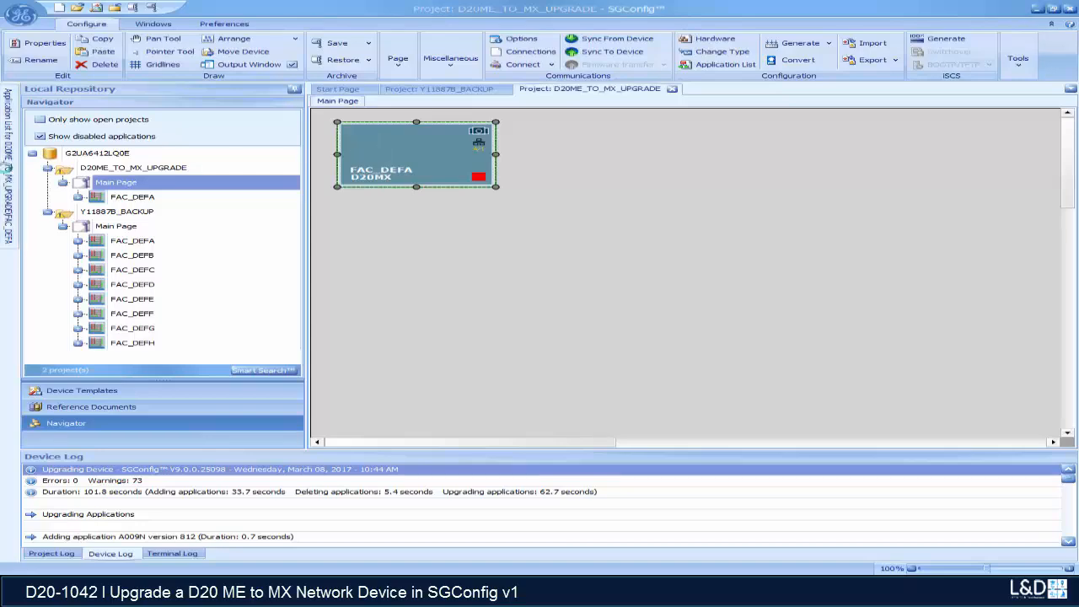
pyautogui.click(8, 169)
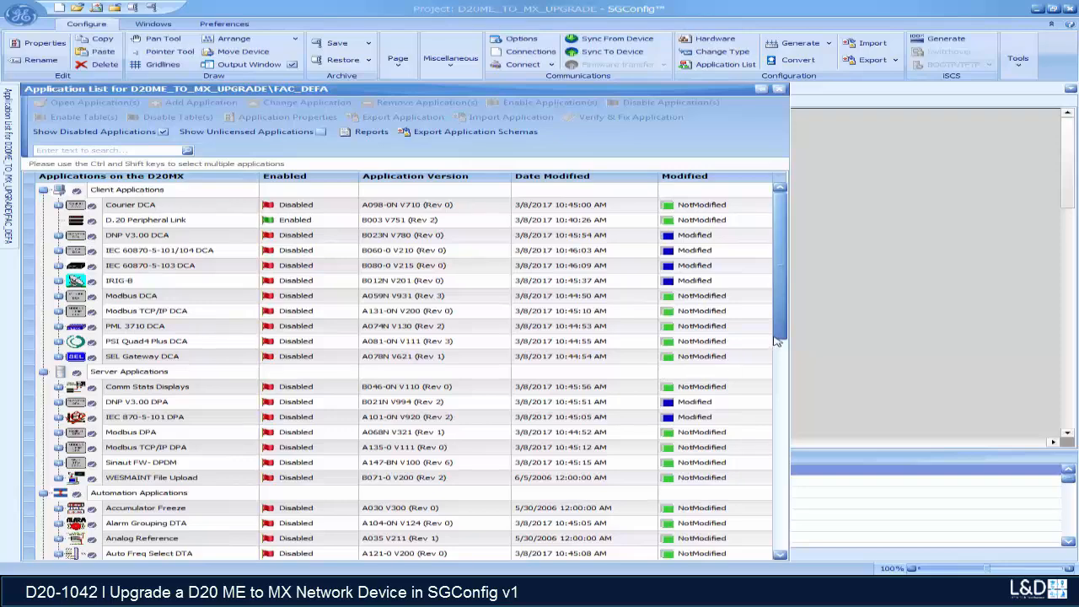
pyautogui.scroll(-2, 779, 346)
pyautogui.moveTo(782, 373); pyautogui.dragTo(783, 554)
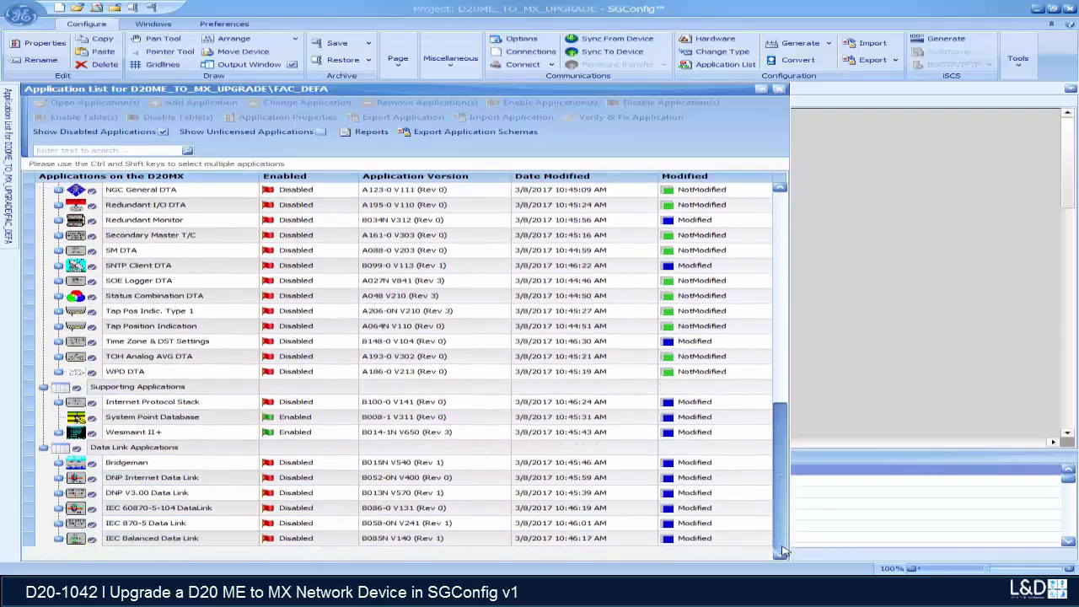
pyautogui.click(330, 407)
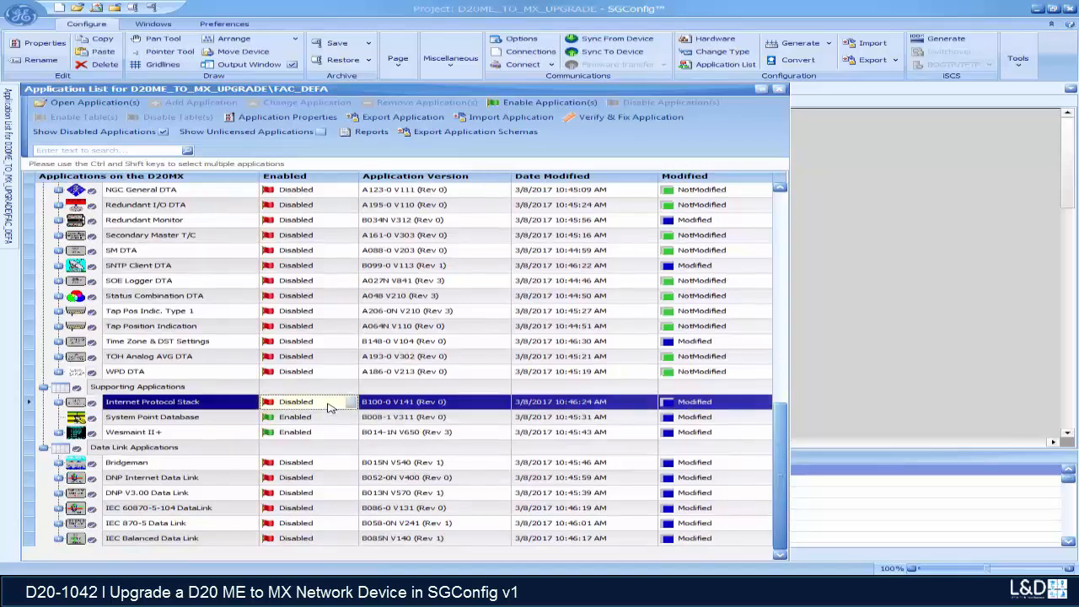
pyautogui.rightClick(330, 407)
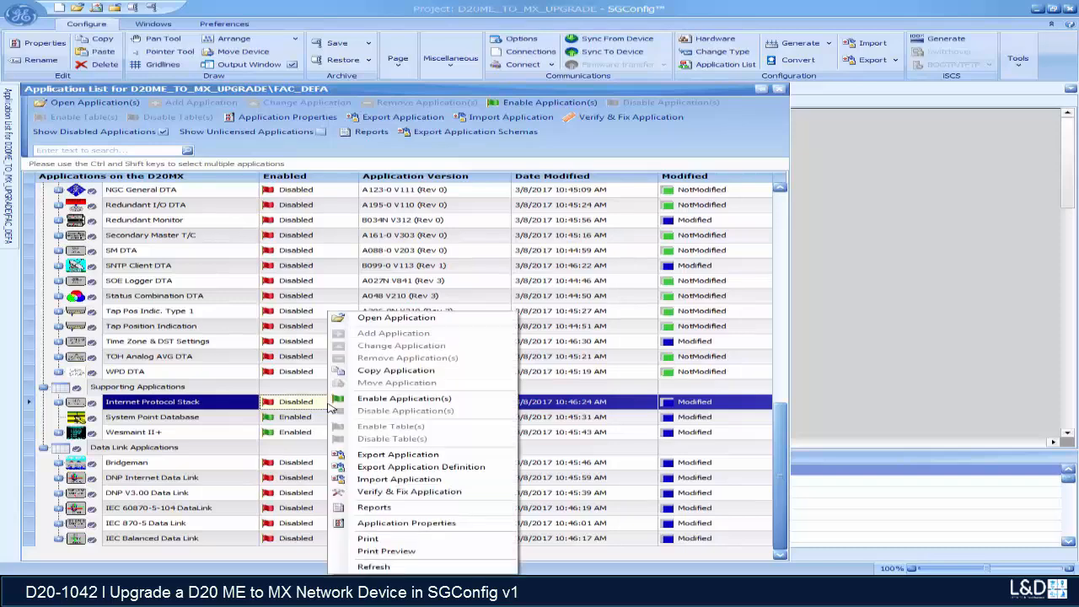
pyautogui.click(390, 402)
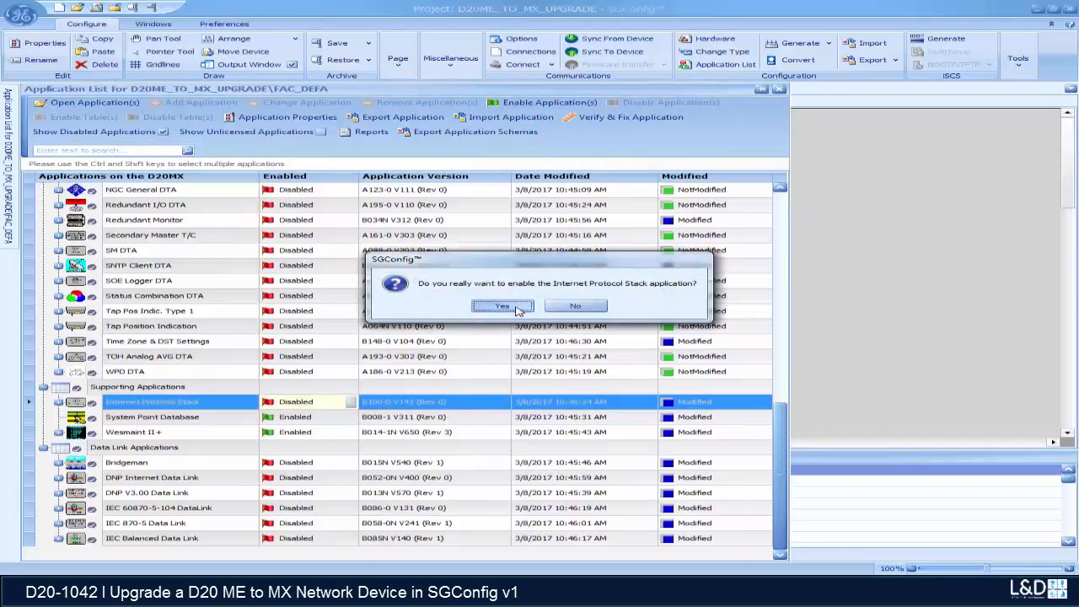
pyautogui.click(502, 306)
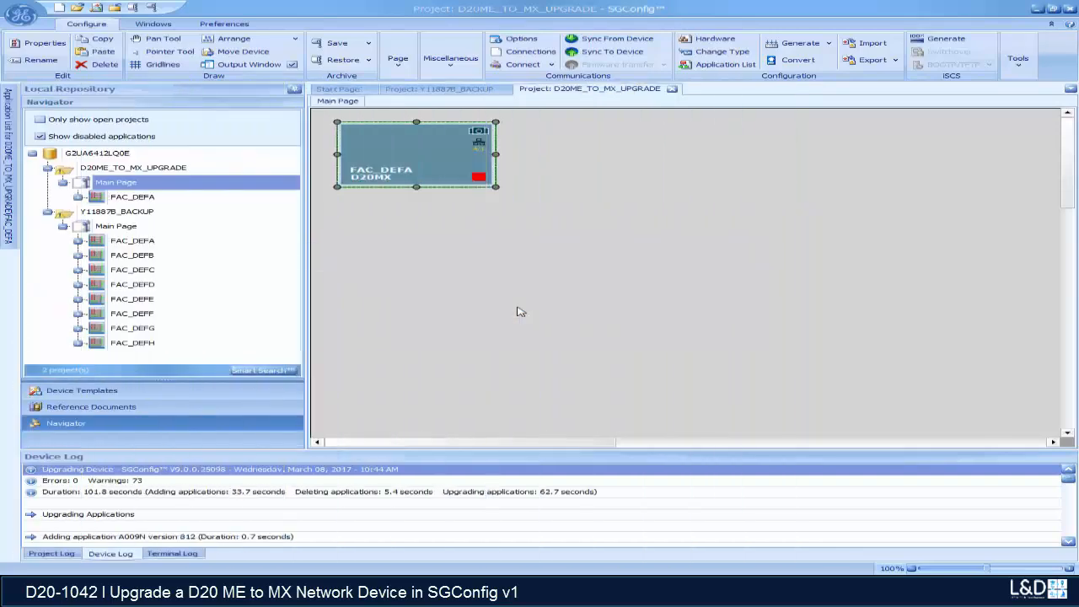
# Step: Check the enabled applications in FAC_DEFA's application list, with disabled applications hidden, and return to the project page
pyautogui.doubleClick(372, 141)
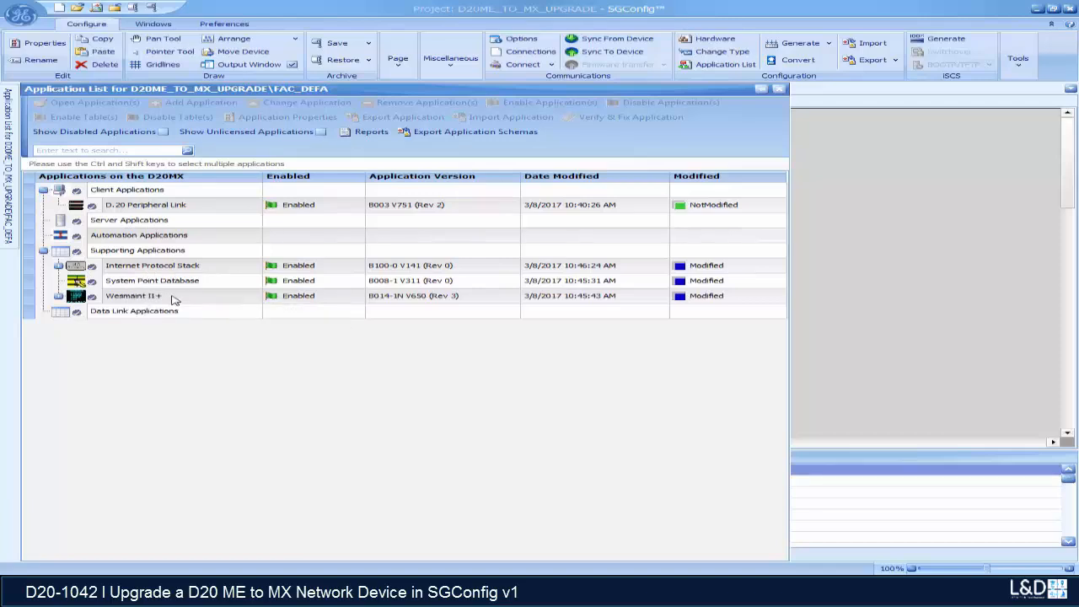
pyautogui.click(858, 167)
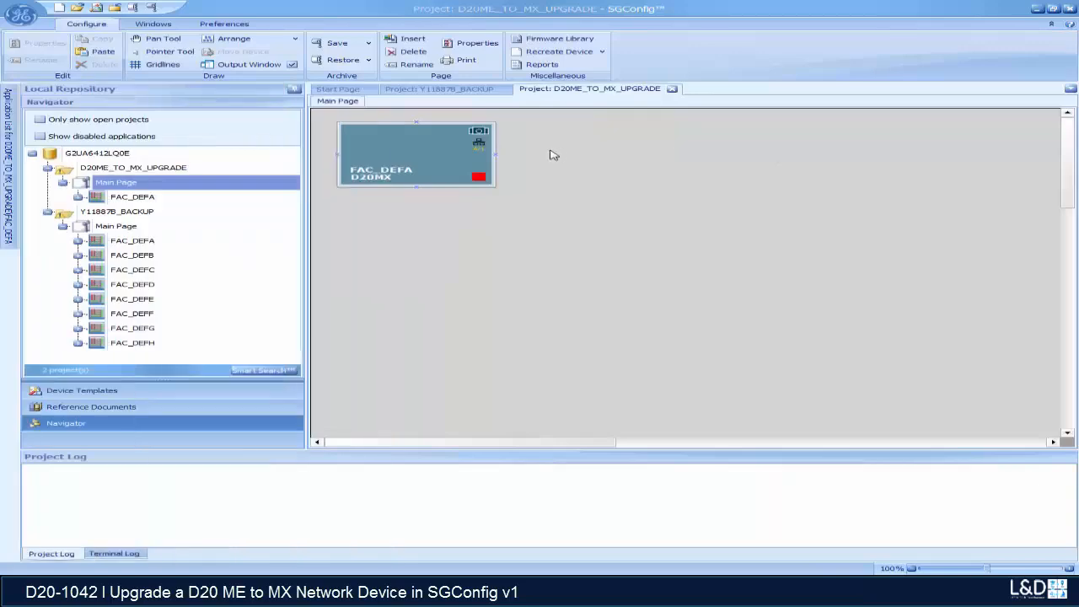
# Step: Generate the iSCS LAN configuration for the FAC_DEFA device and check its LAN address and firmware details
pyautogui.click(460, 162)
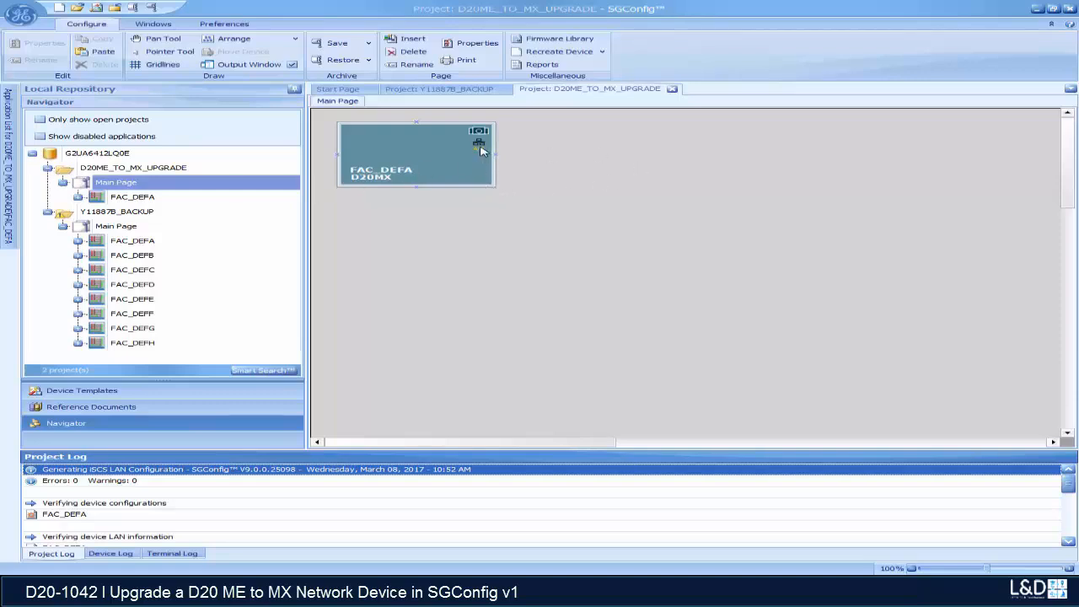
pyautogui.moveTo(480, 146)
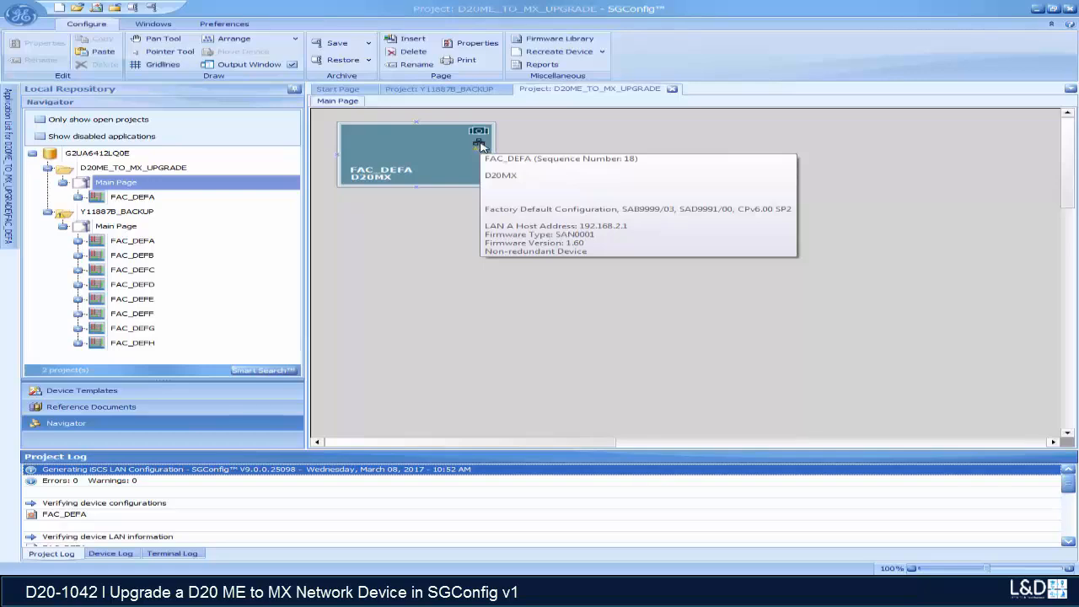